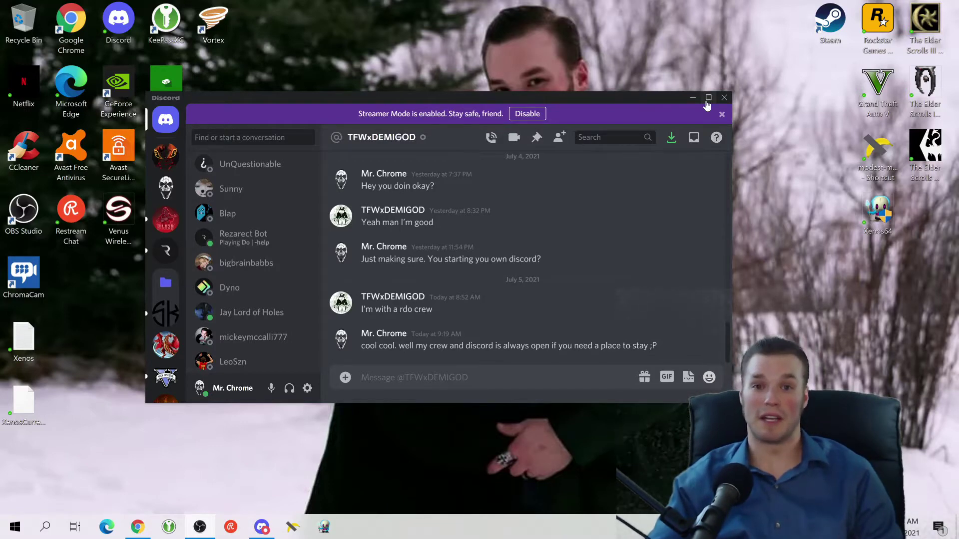
# Maximize the chat window and go back to the beginning of the open direct message conversation.
pyautogui.click(708, 98)
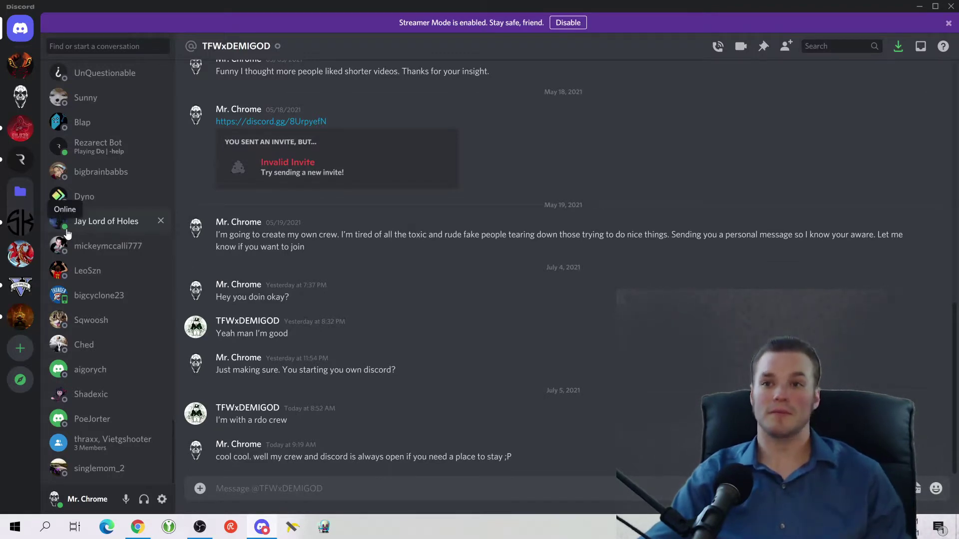
pyautogui.scroll(1, 95, 293)
pyautogui.scroll(-1, 92, 296)
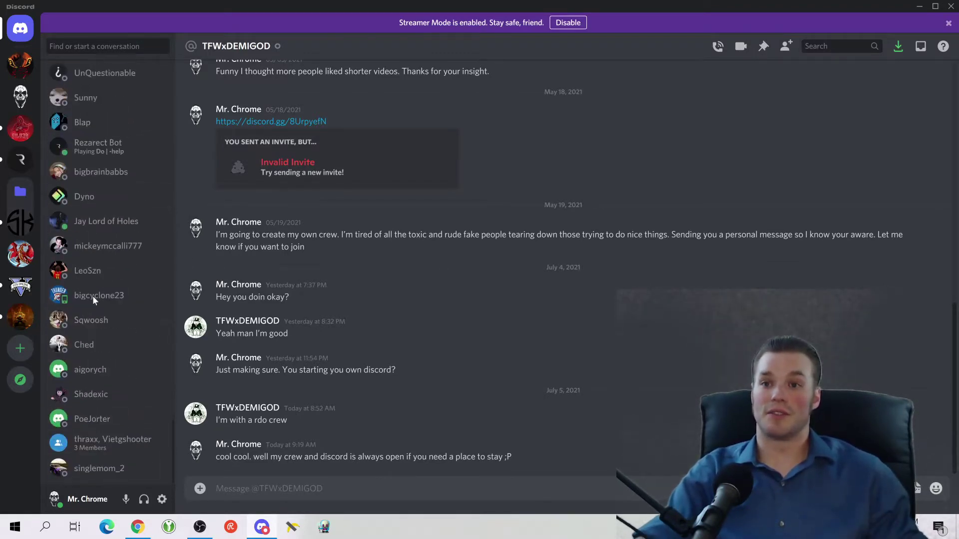
pyautogui.scroll(15, 92, 296)
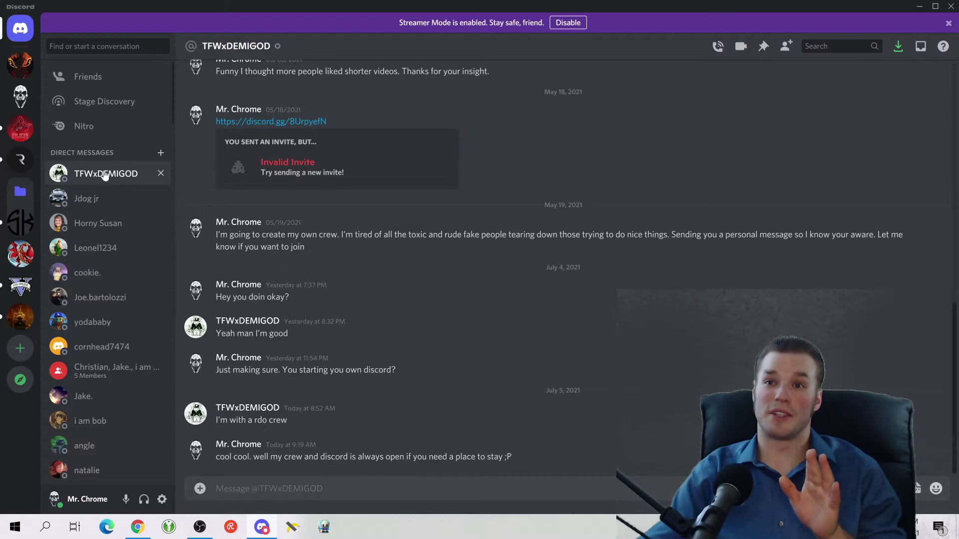
pyautogui.scroll(10, 288, 182)
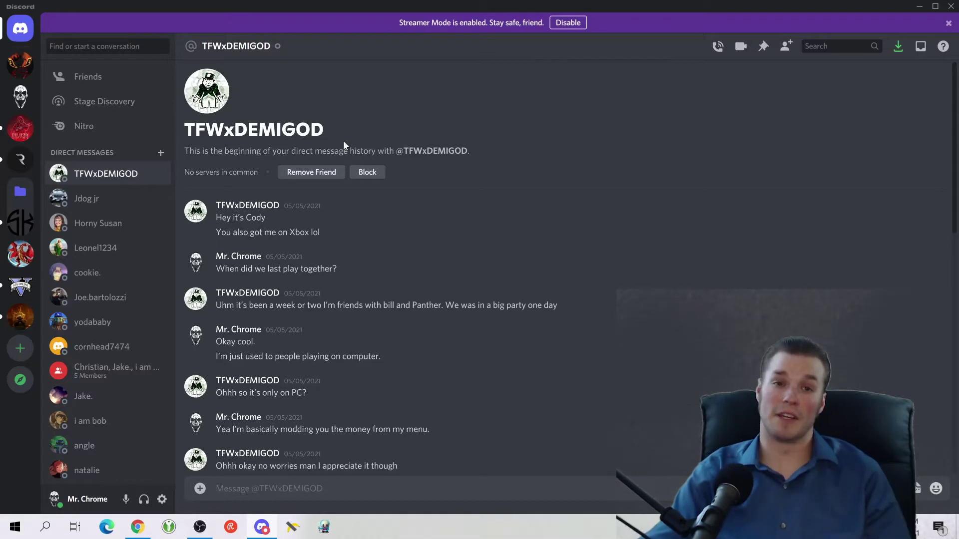
# Look through several other conversations in the direct messages list, one after another.
pyautogui.click(82, 198)
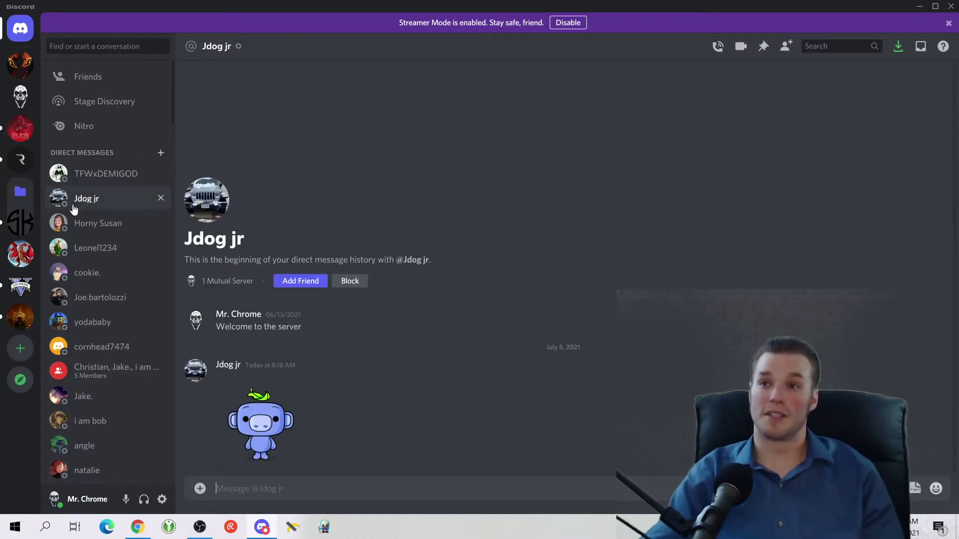
pyautogui.click(123, 225)
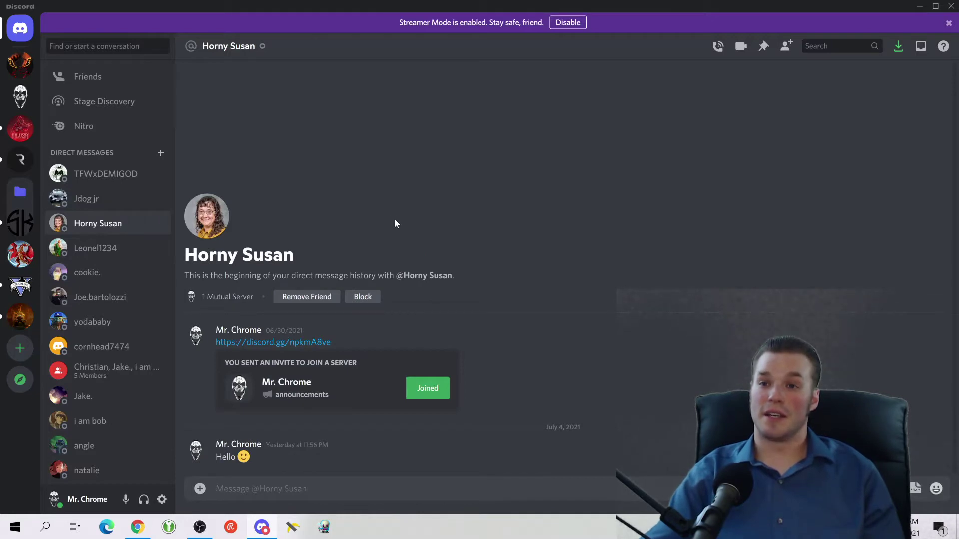
pyautogui.click(121, 255)
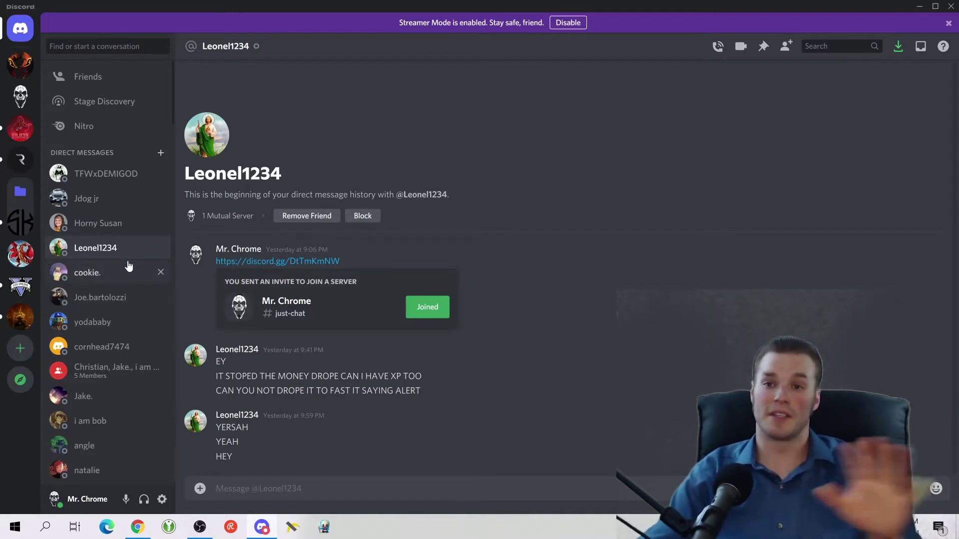
pyautogui.click(105, 302)
pyautogui.click(102, 321)
pyautogui.click(97, 348)
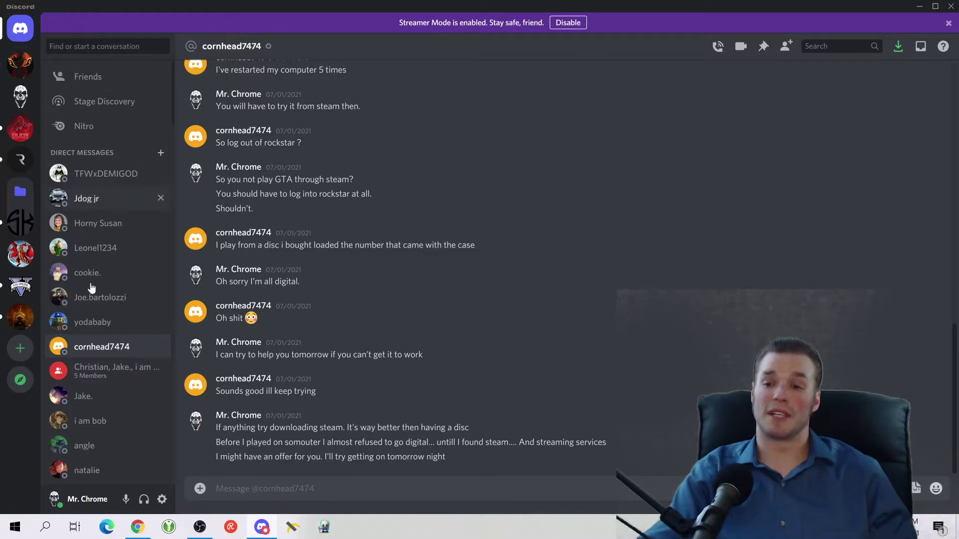
# Look through the joined servers, including Hellfire's Hell, Rezarect Inc. and Silv3r | Community, and end on the Mr. Chrome server.
pyautogui.click(17, 76)
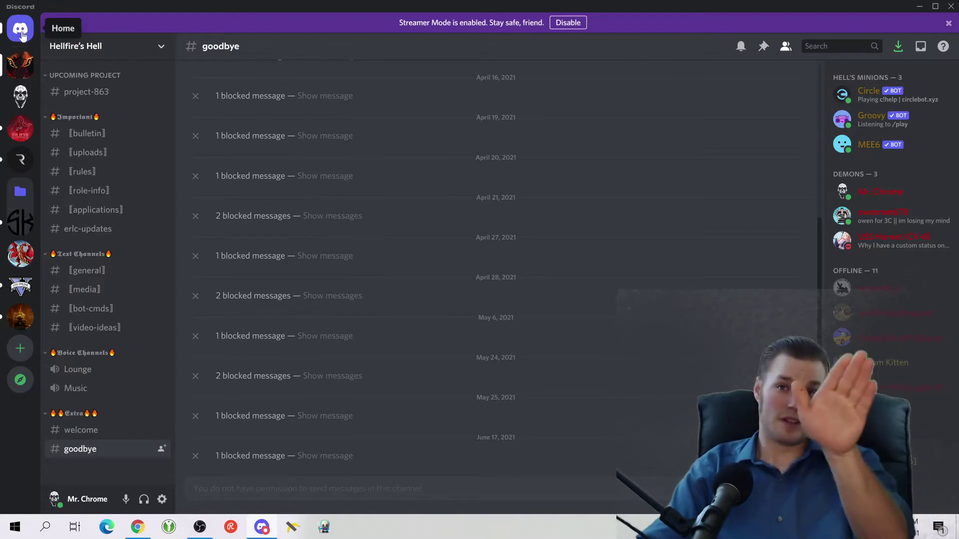
pyautogui.click(22, 34)
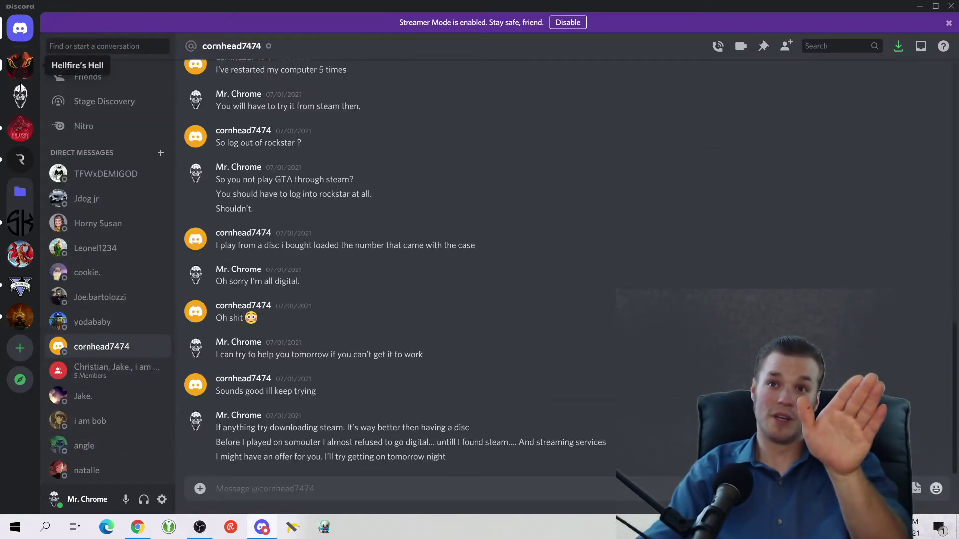
pyautogui.click(20, 70)
pyautogui.click(20, 95)
pyautogui.click(20, 159)
pyautogui.click(24, 190)
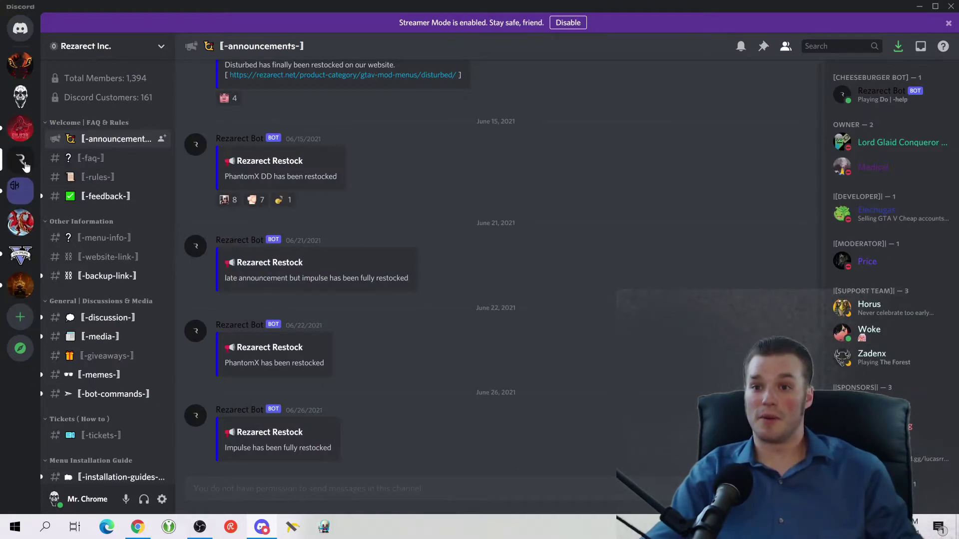
pyautogui.click(20, 129)
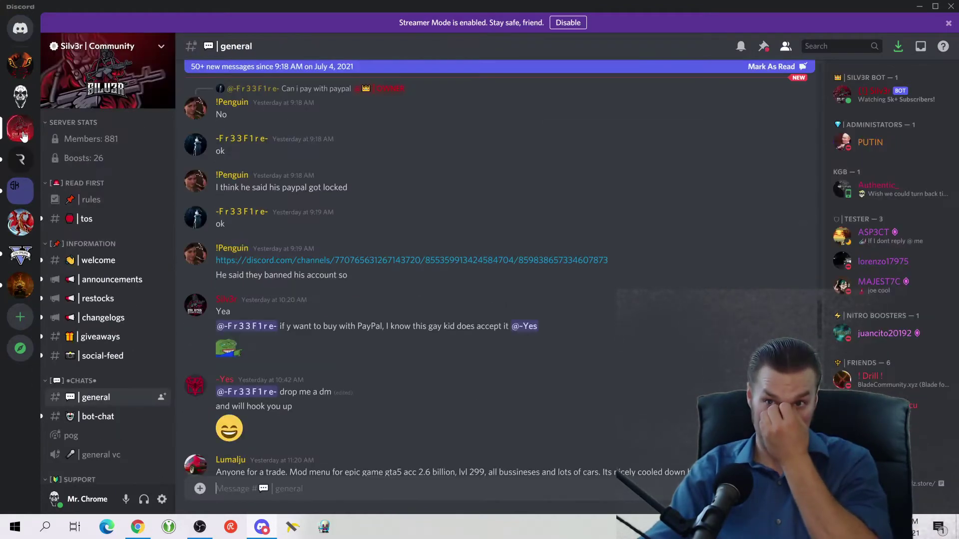
pyautogui.click(20, 98)
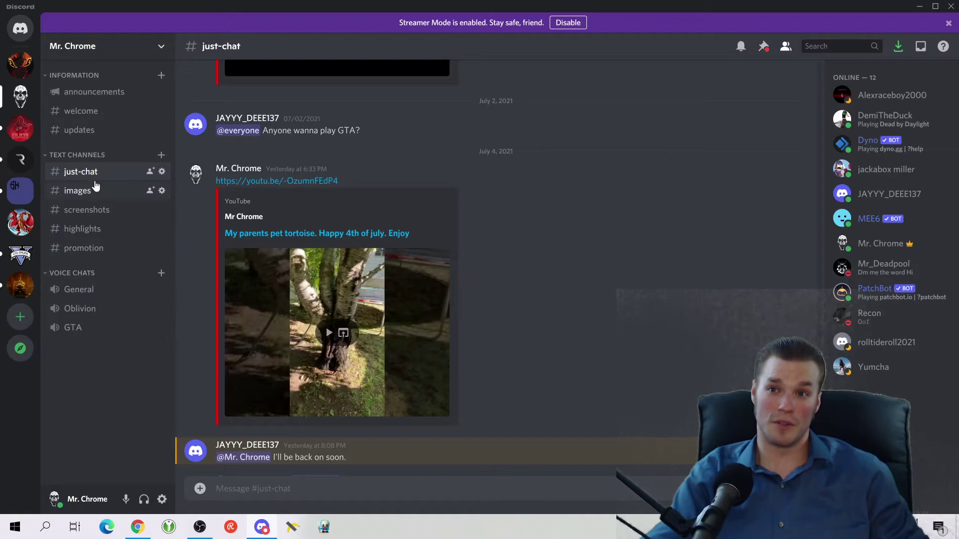
# Look through the server's just-chat, images, screenshots, highlights and promotion text channels.
pyautogui.scroll(-10, 485, 319)
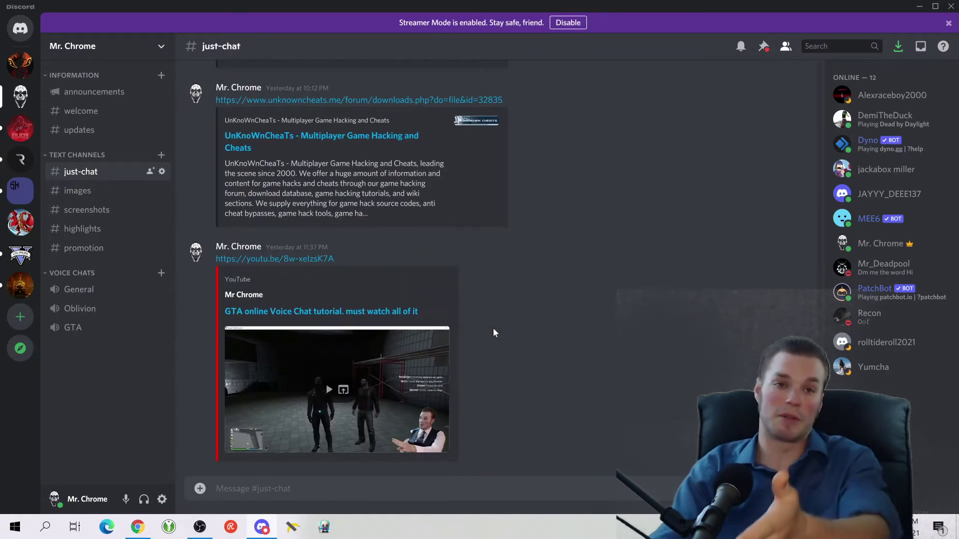
pyautogui.click(79, 202)
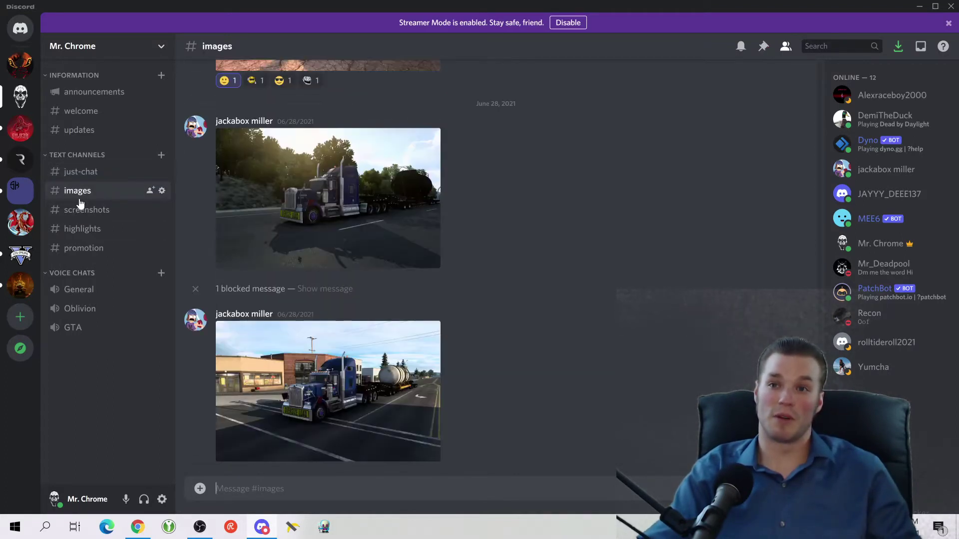
pyautogui.click(75, 210)
pyautogui.click(79, 231)
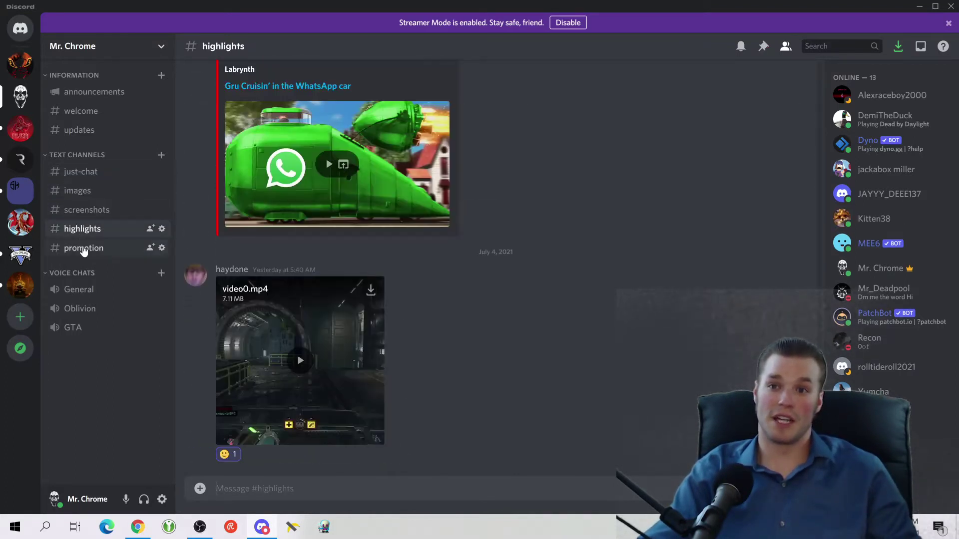
pyautogui.click(84, 251)
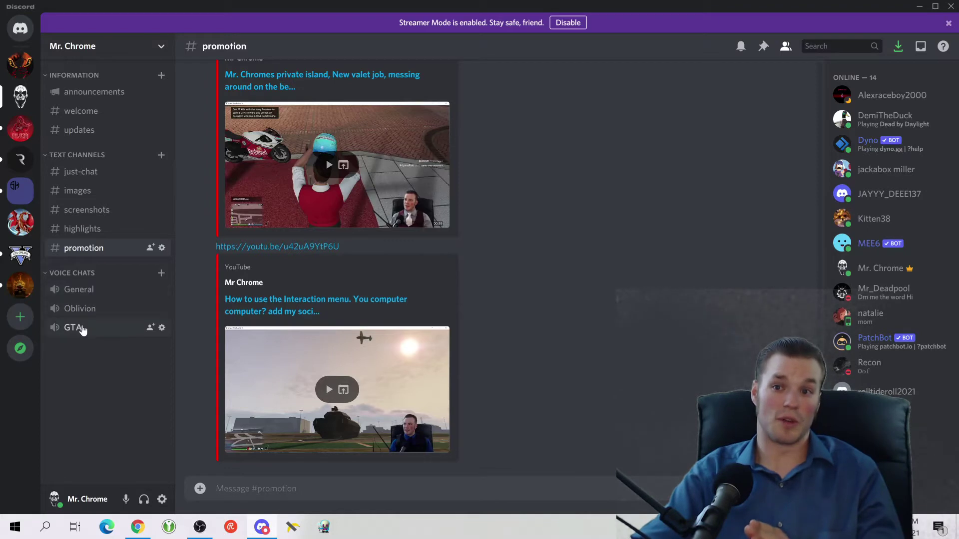
# Join the GTA voice channel and disconnect from it, two times in a row.
pyautogui.click(79, 331)
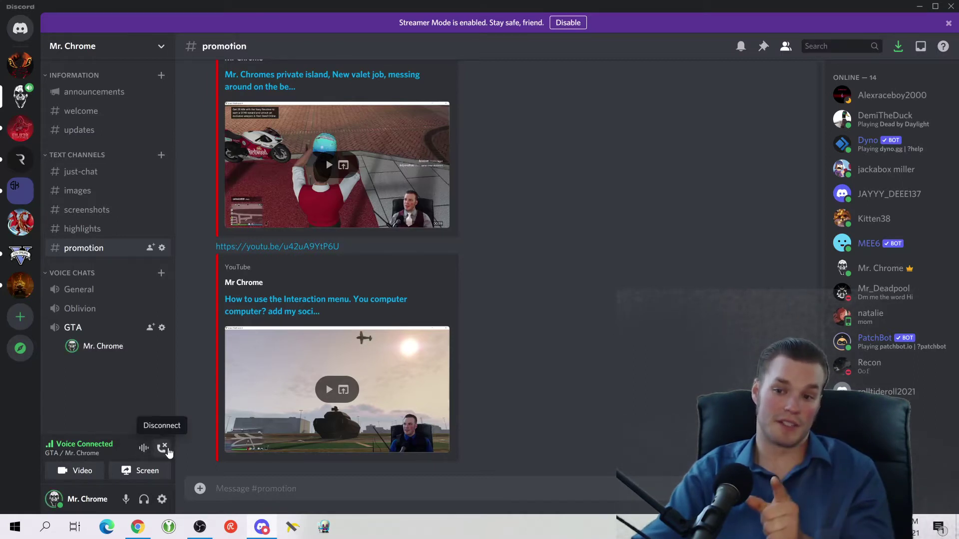
pyautogui.click(163, 448)
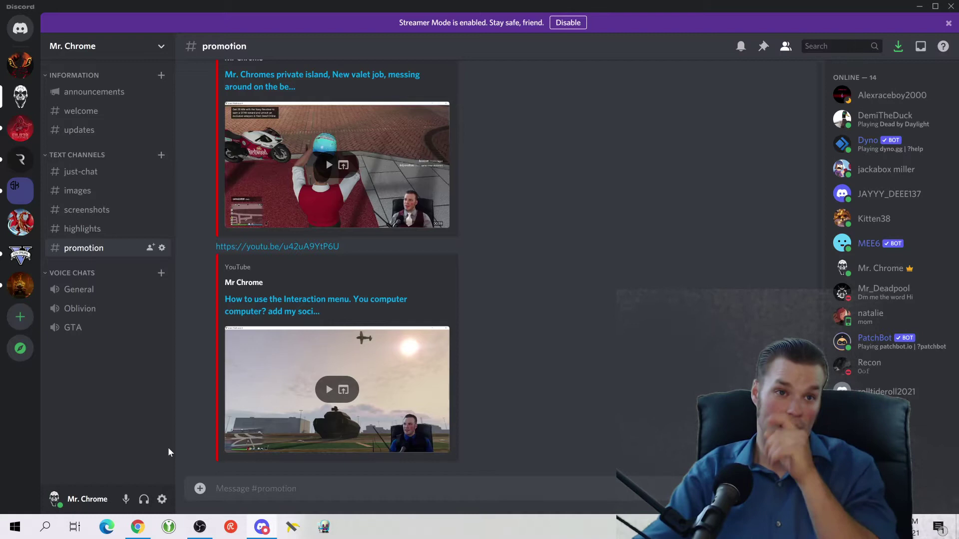
pyautogui.click(80, 329)
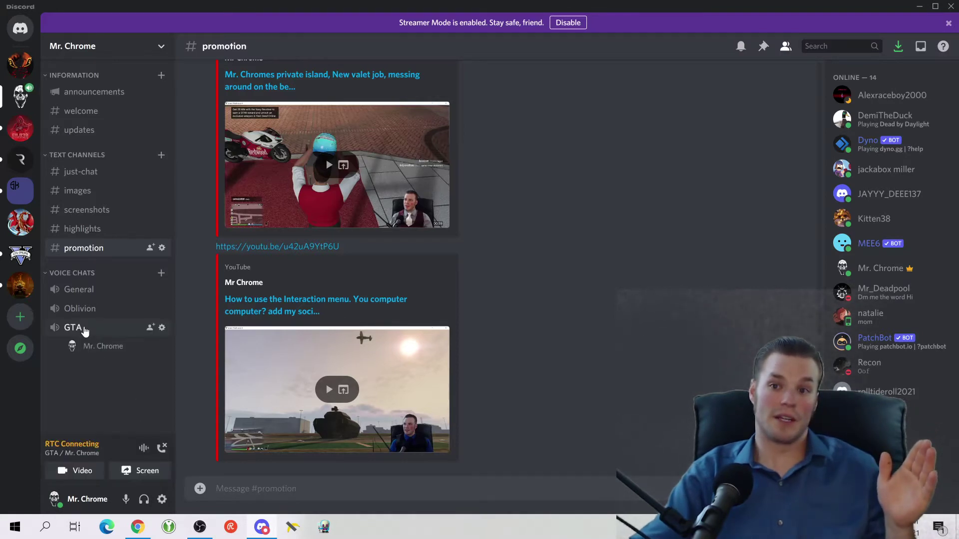
pyautogui.click(166, 451)
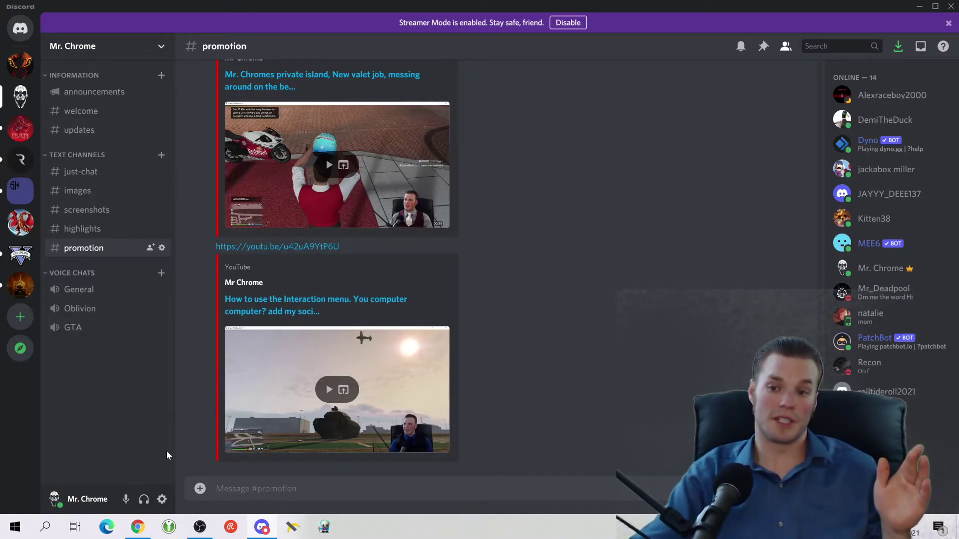
# Connect to the GTA voice channel and open Screen Share to go over the application windows offered for streaming.
pyautogui.click(75, 333)
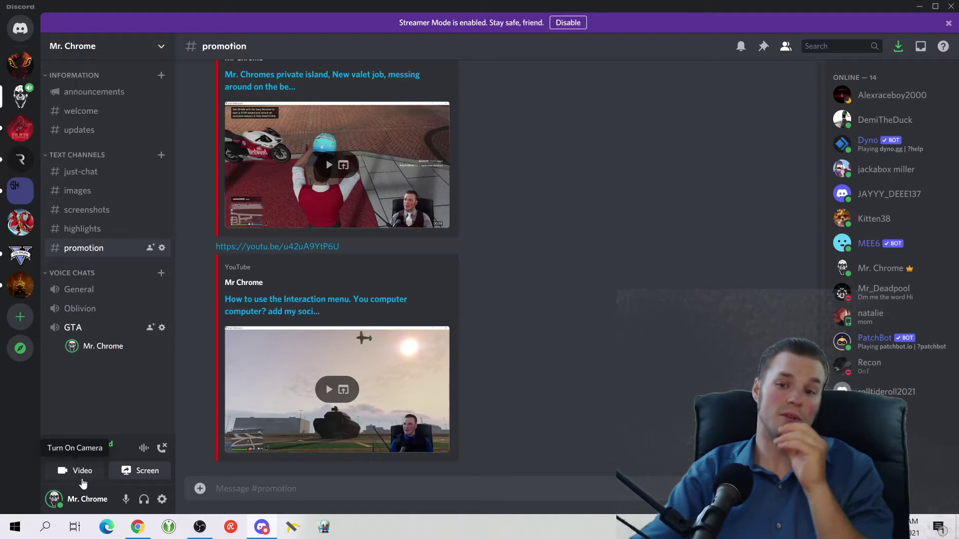
pyautogui.click(131, 471)
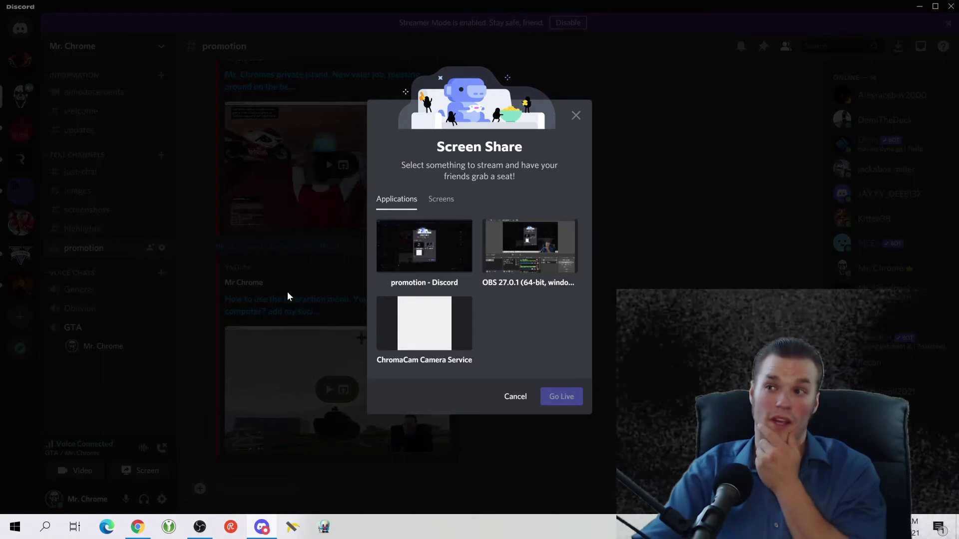
pyautogui.click(505, 274)
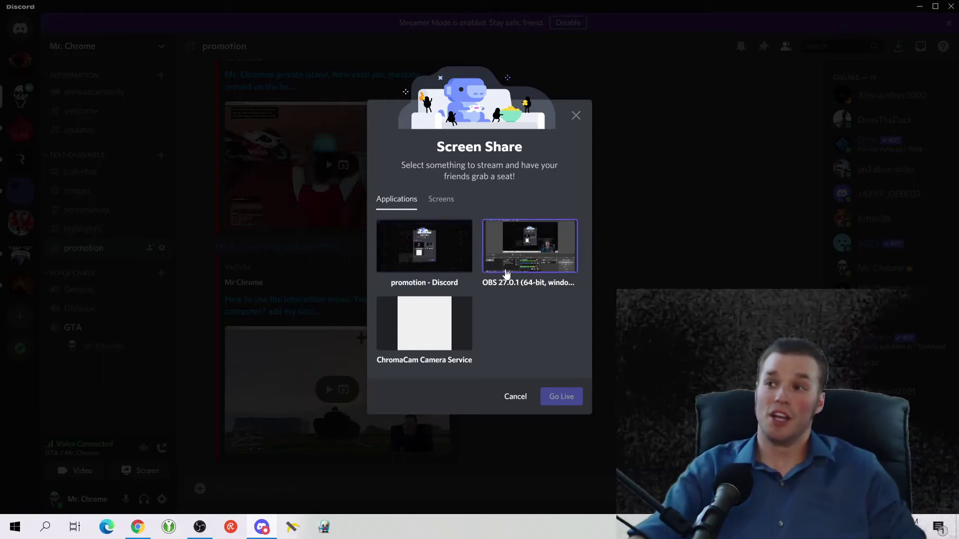
pyautogui.click(406, 257)
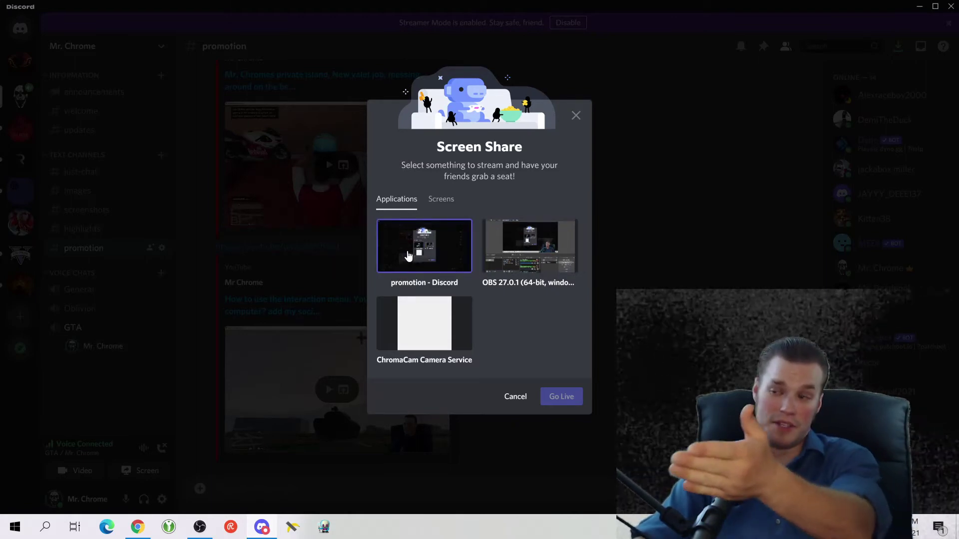
pyautogui.click(525, 244)
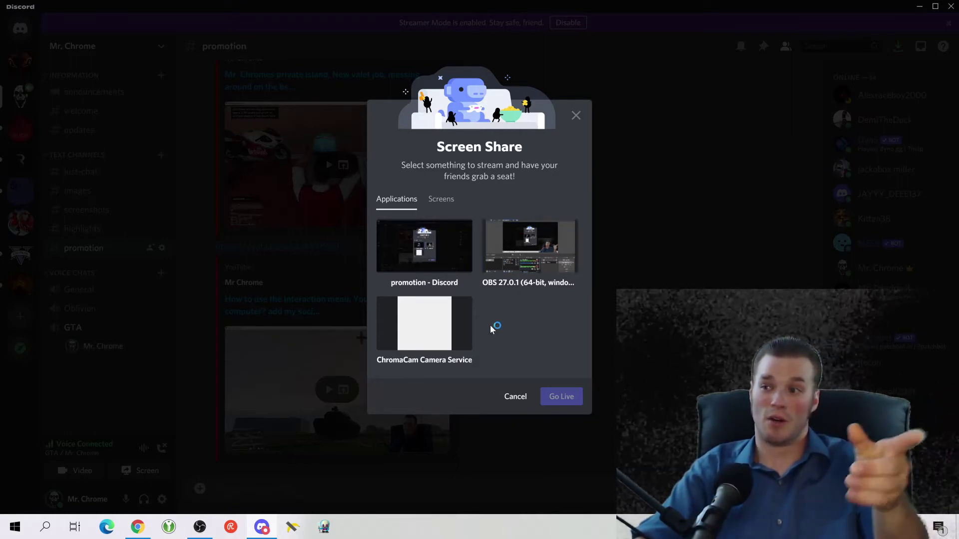
pyautogui.click(449, 335)
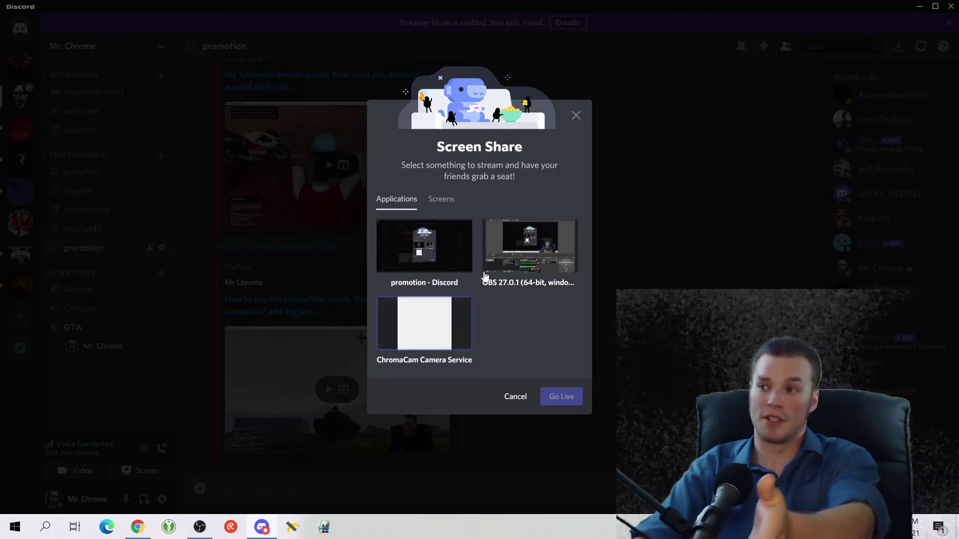
pyautogui.click(502, 248)
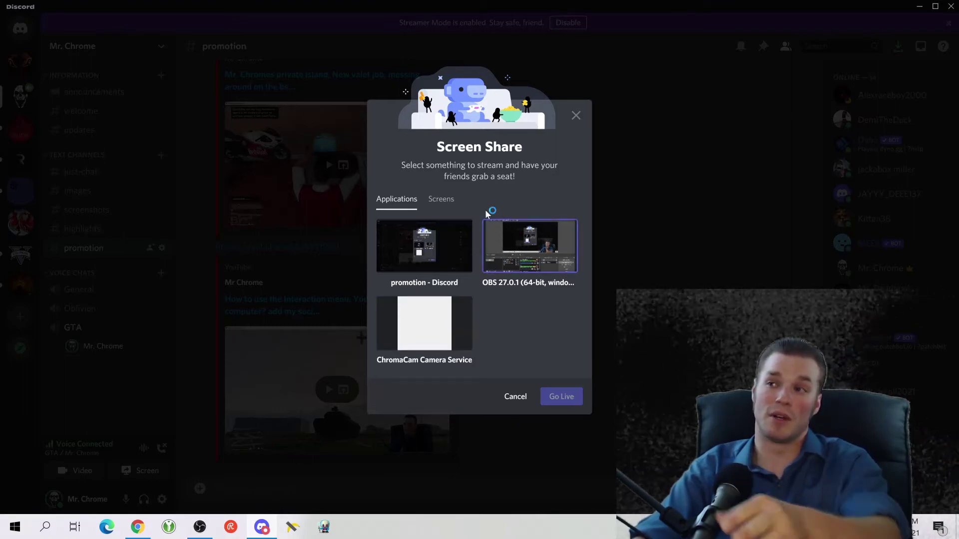
# Choose Screen 1 as the screen share source and go live in the GTA voice channel.
pyautogui.click(447, 206)
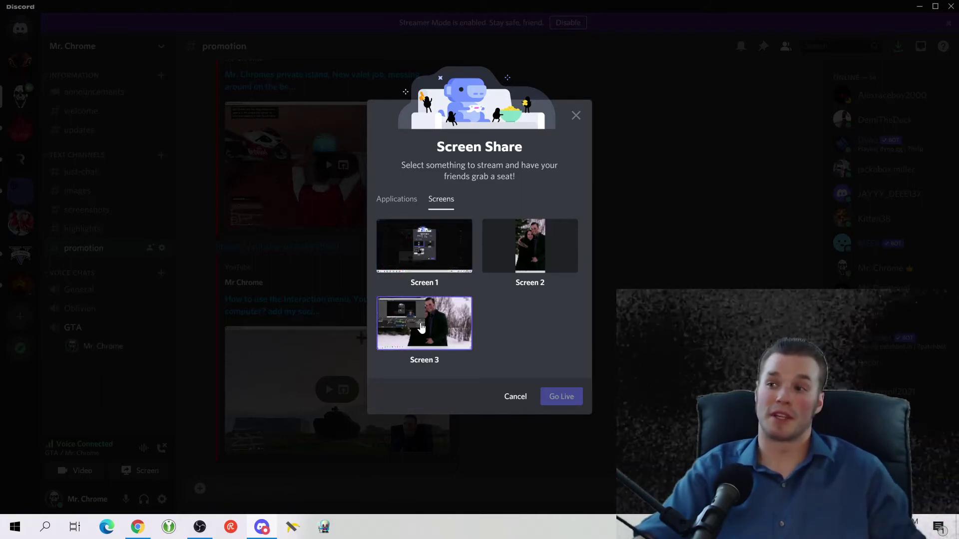
pyautogui.click(422, 325)
pyautogui.click(402, 413)
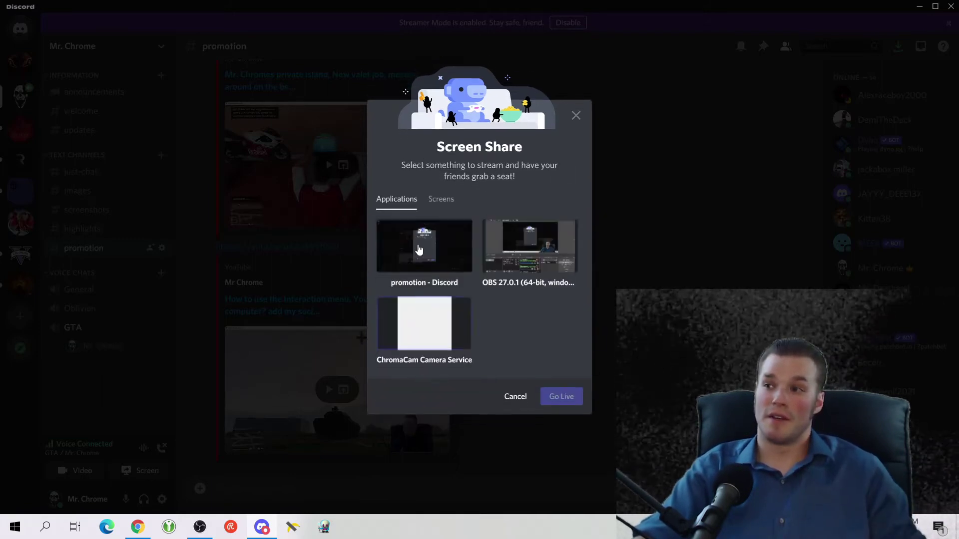
pyautogui.click(439, 200)
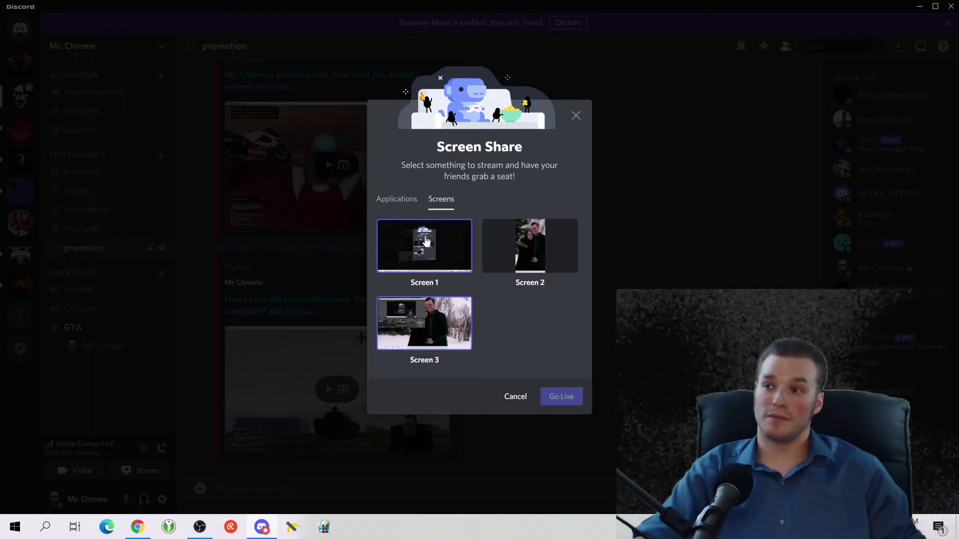
pyautogui.click(441, 252)
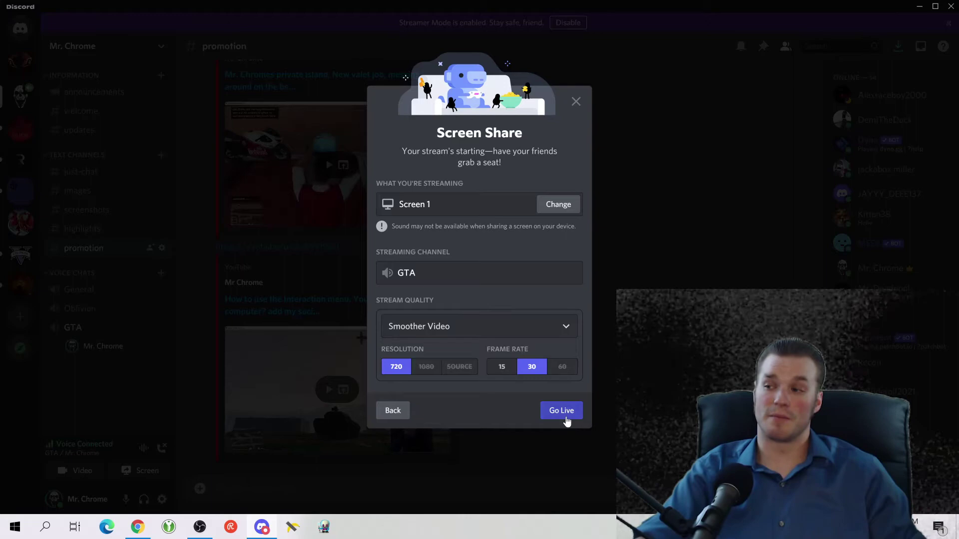
pyautogui.click(566, 417)
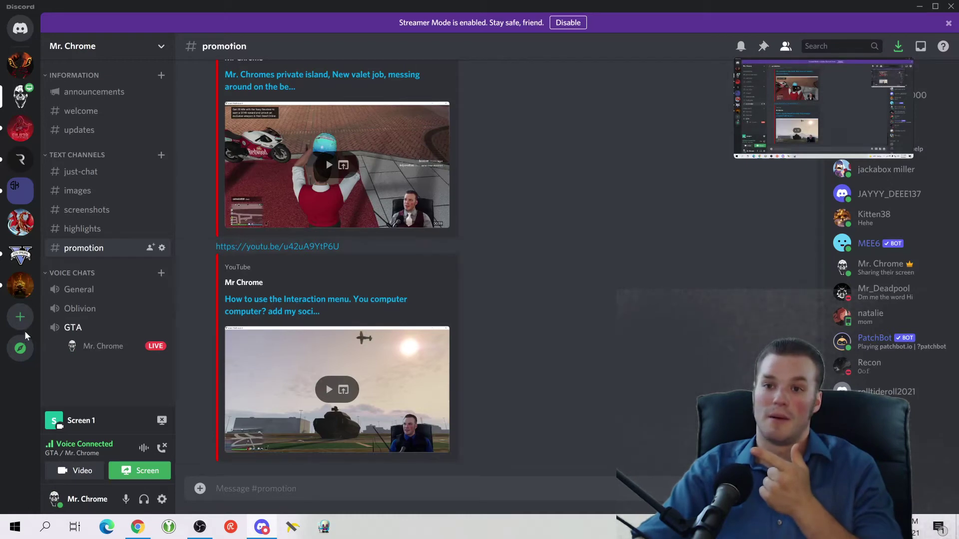
# Open the GTA channel's call view with the live stream and collapse the Voice Chats category.
pyautogui.click(79, 330)
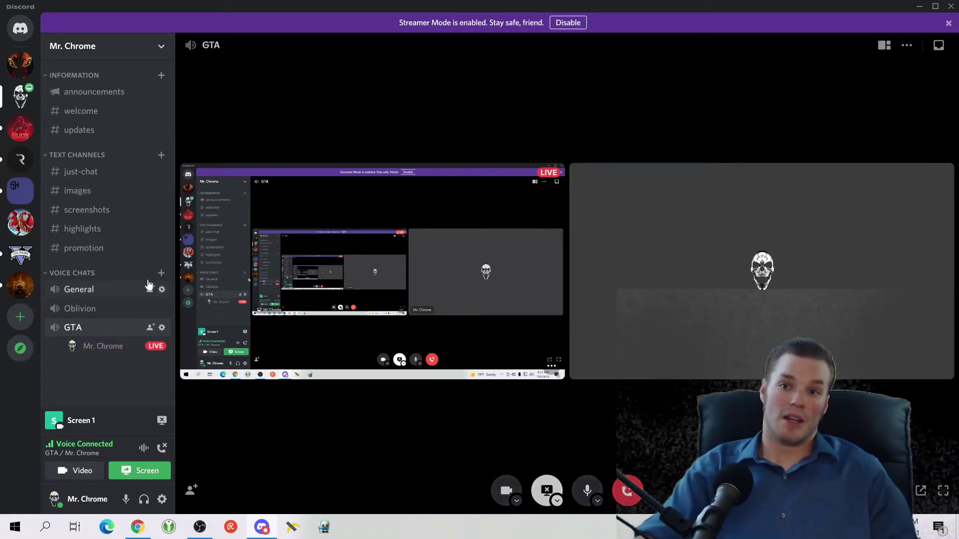
pyautogui.click(73, 274)
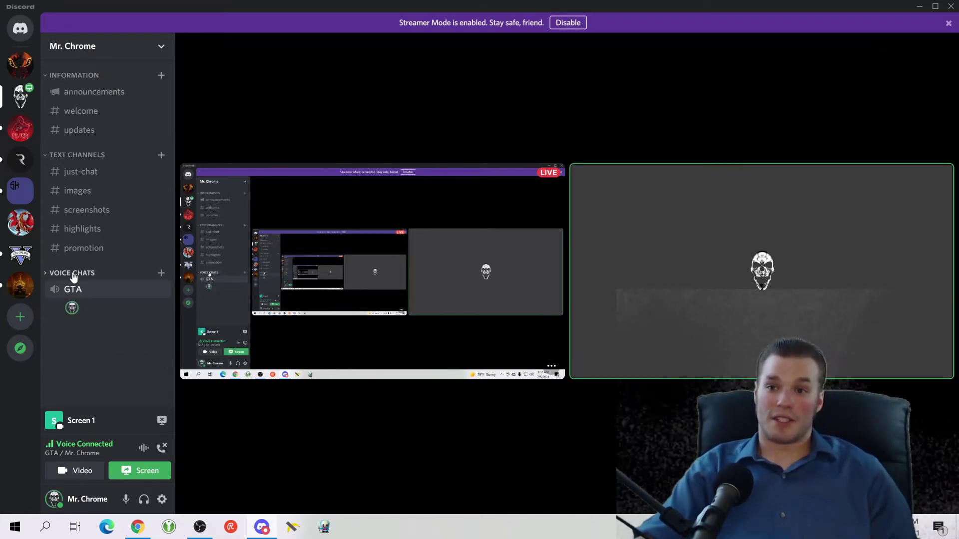
# Expand the Voice Chats category, switch to the Oblivion voice channel and move back to the GTA channel.
pyautogui.click(73, 275)
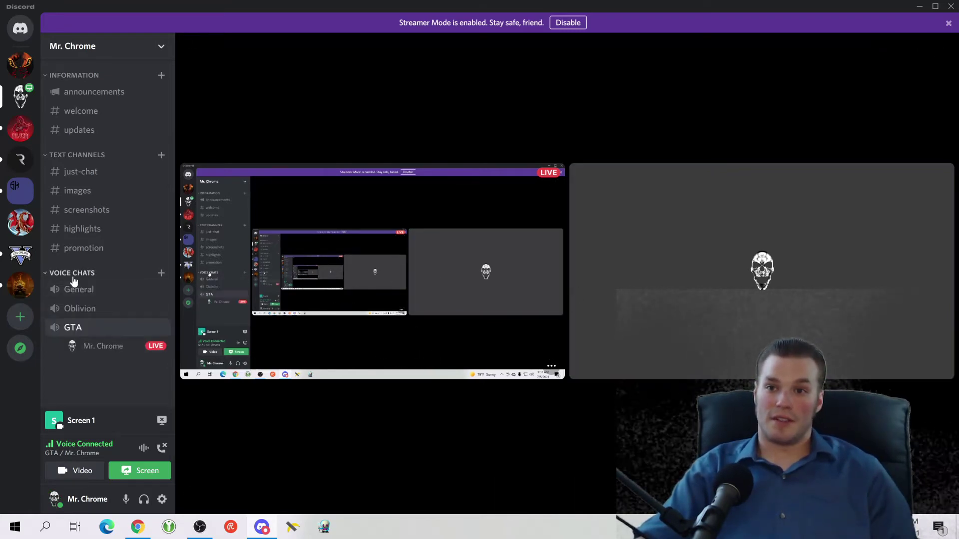
pyautogui.click(76, 309)
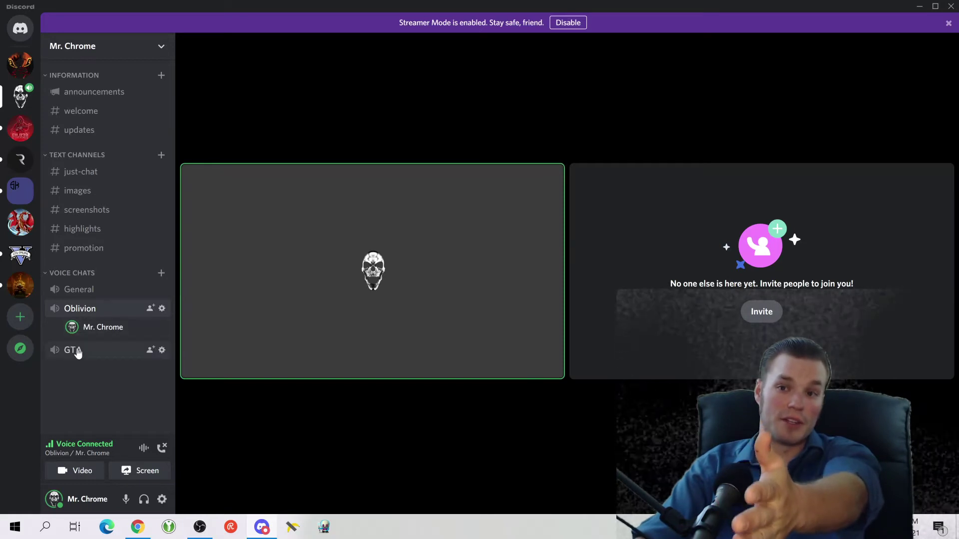
pyautogui.click(76, 349)
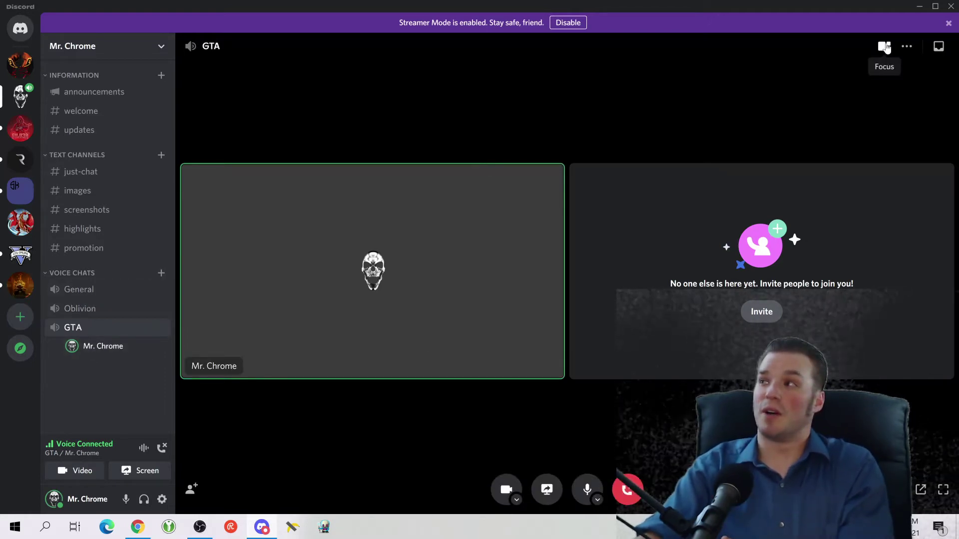
# Toggle the GTA call view repeatedly between the Focus layout and the grid layout.
pyautogui.click(883, 48)
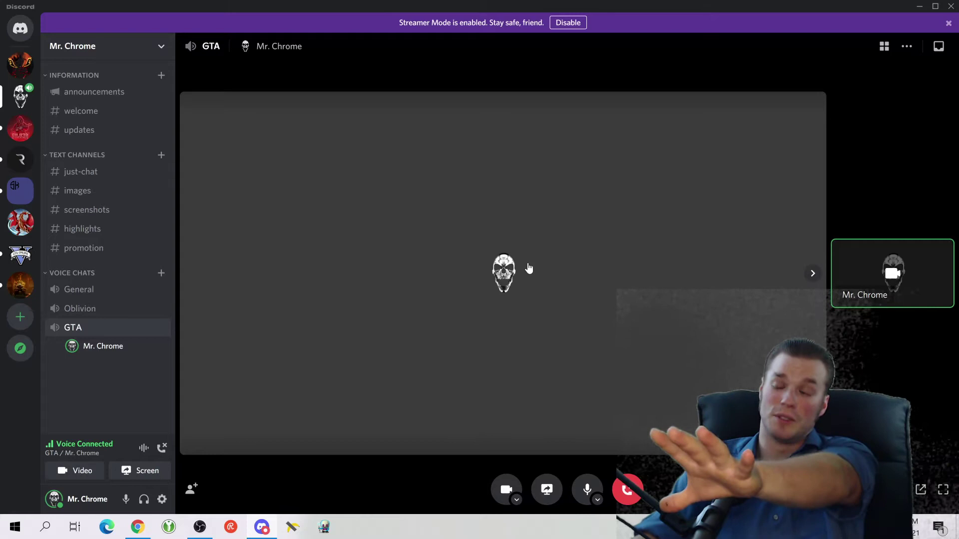
pyautogui.click(488, 272)
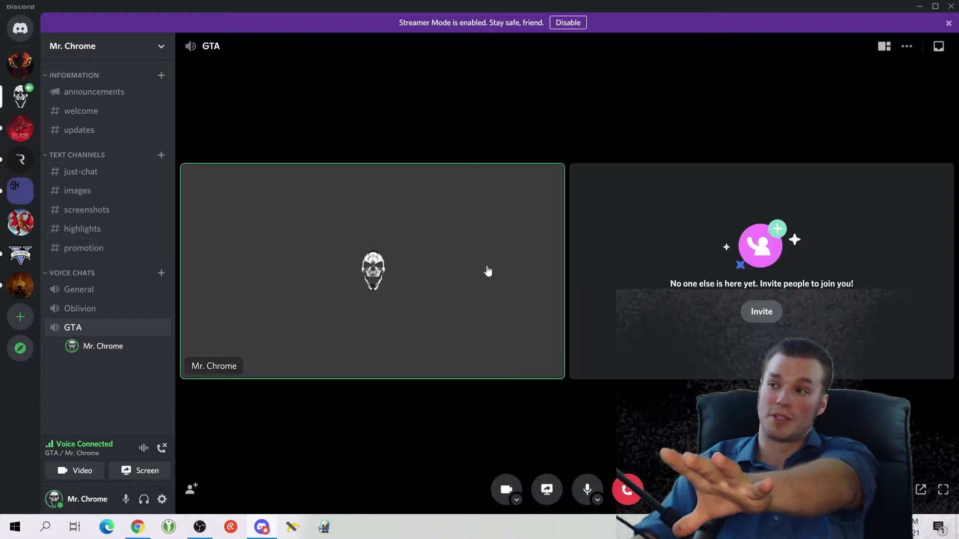
pyautogui.click(488, 271)
pyautogui.click(488, 271)
pyautogui.click(488, 271)
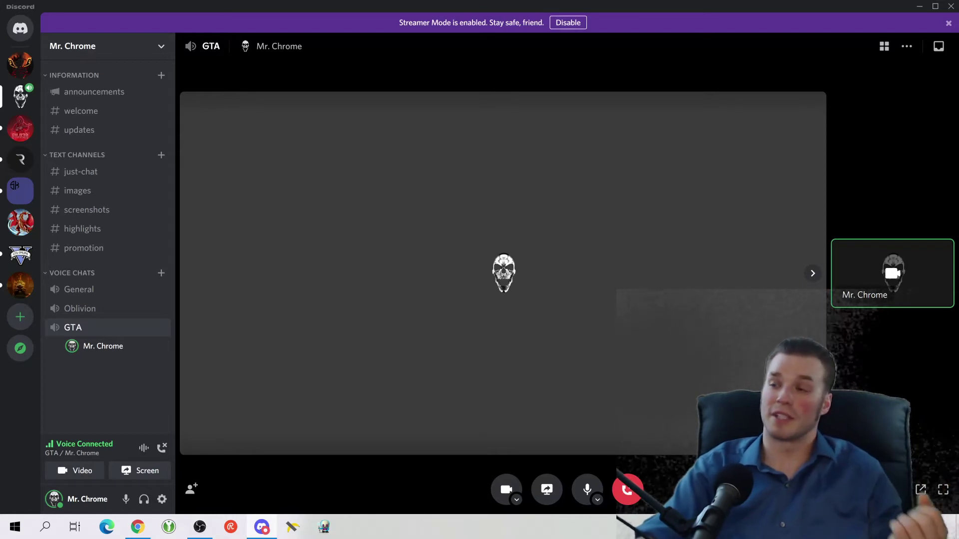
pyautogui.click(730, 160)
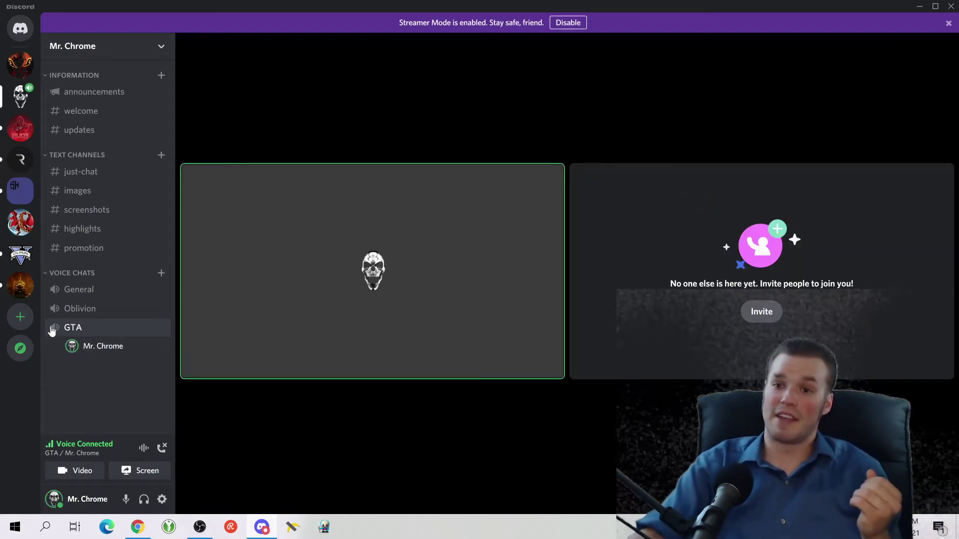
# Collapse the Voice Chats category, view the promotion channel, return to the GTA call view and expand the category again.
pyautogui.click(70, 274)
pyautogui.click(74, 248)
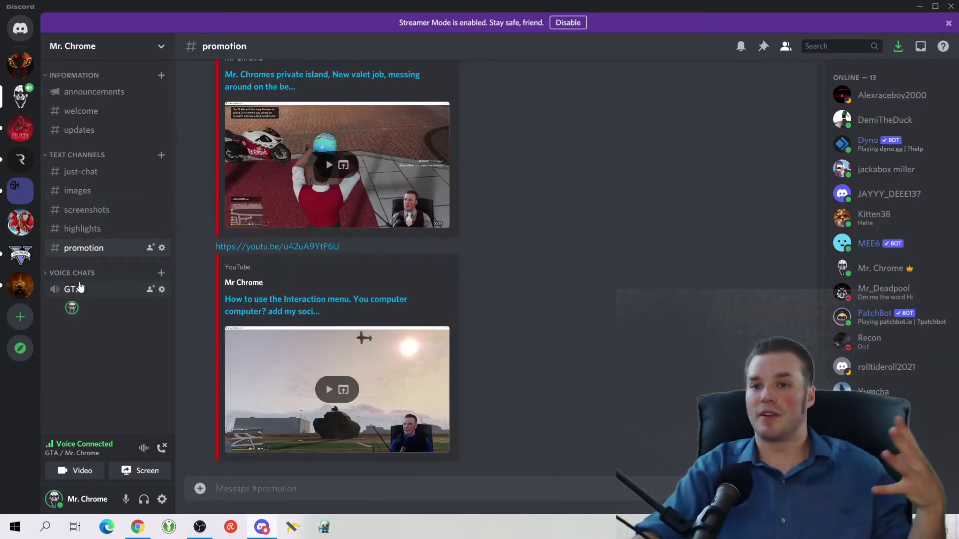
pyautogui.click(75, 290)
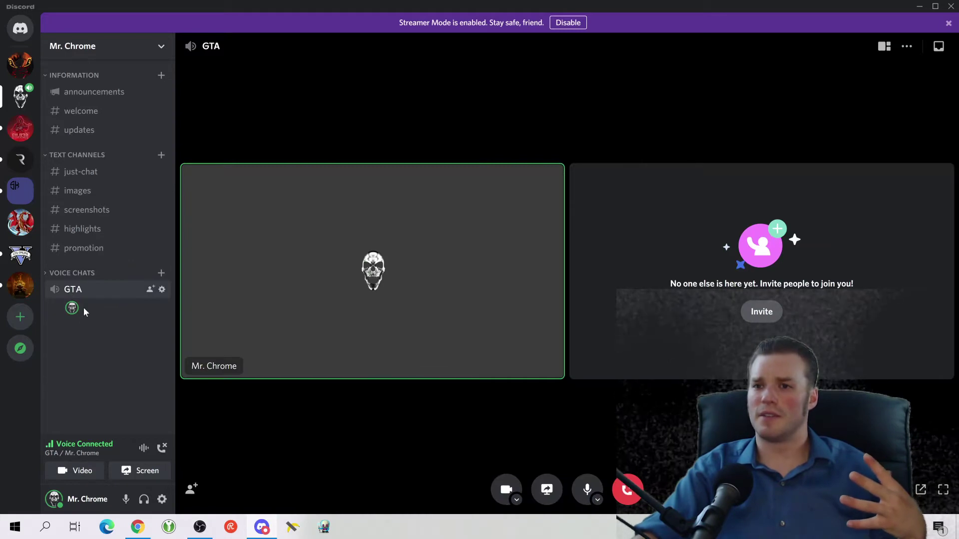
pyautogui.click(70, 273)
# Look at the Silv3r Community server and the direct messages, then open the own member profile in the Mr. Chrome server's GTA channel.
pyautogui.click(20, 128)
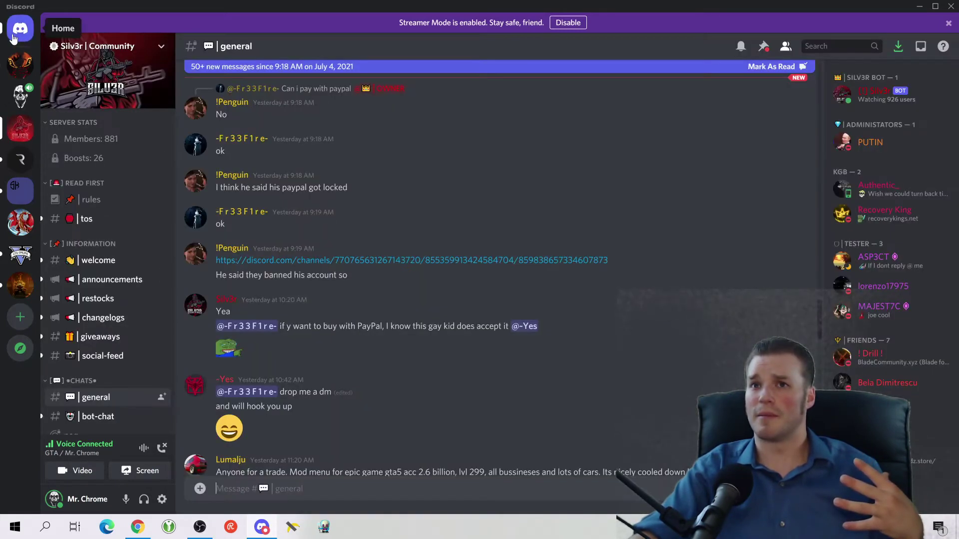
pyautogui.click(13, 39)
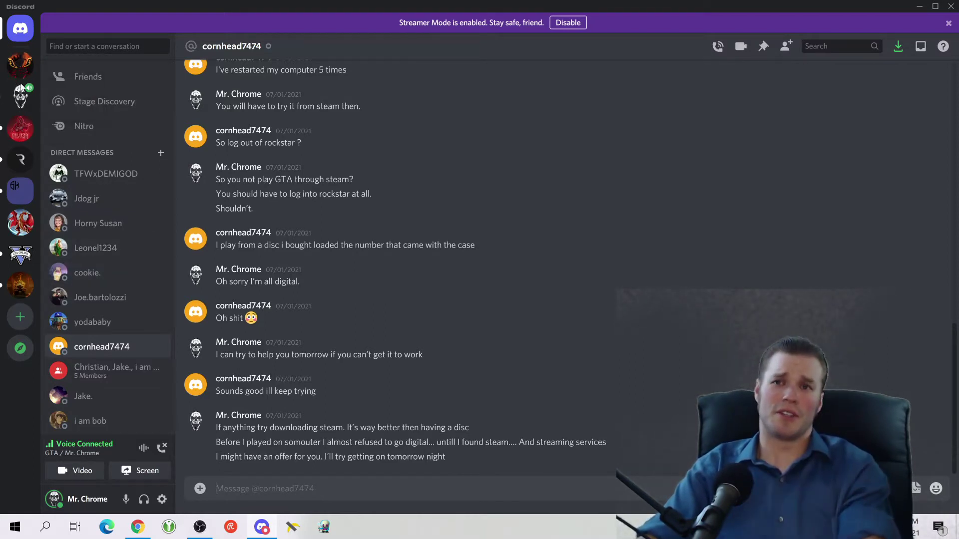
pyautogui.click(22, 89)
pyautogui.click(110, 353)
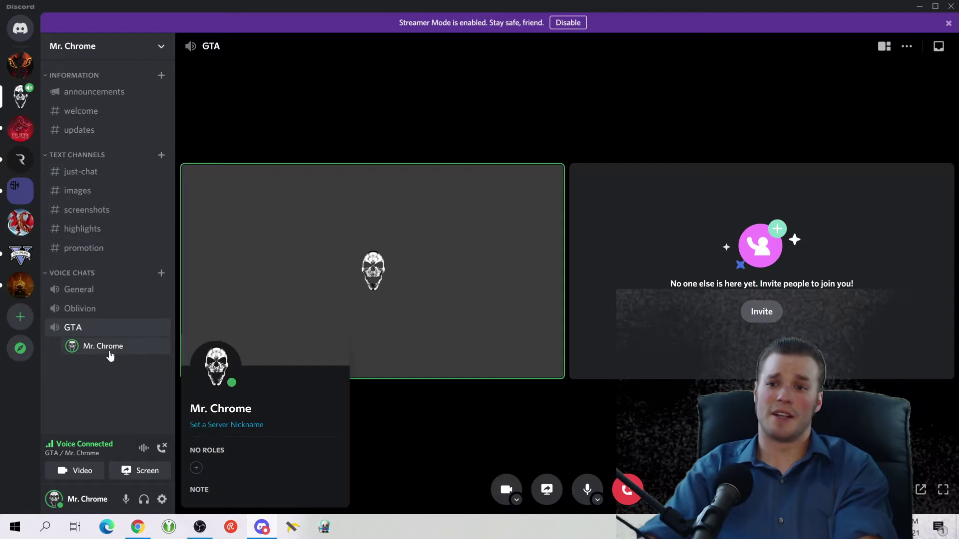
# Switch to the Oblivion voice channel and back to GTA, toggling the call view to the focused layout and back to the grid.
pyautogui.click(78, 308)
pyautogui.click(80, 349)
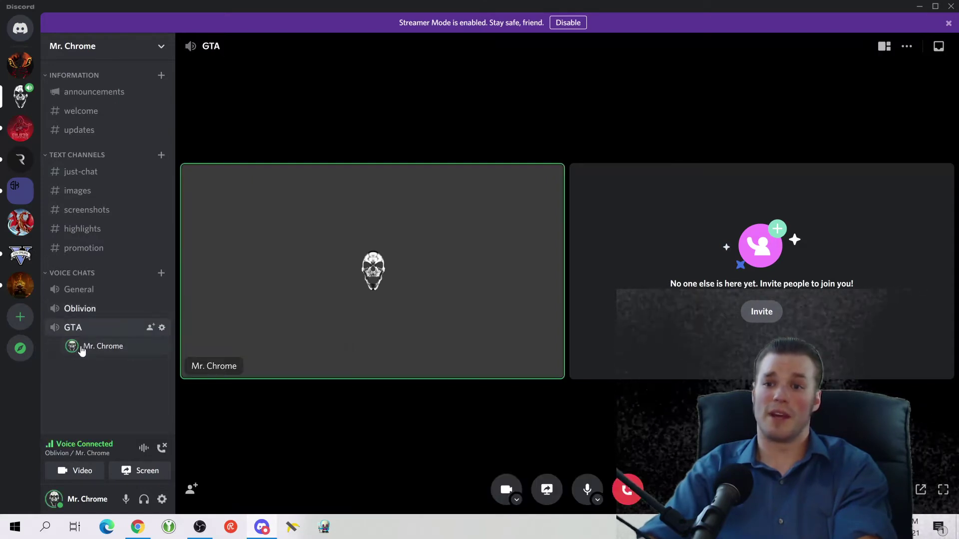
pyautogui.click(533, 314)
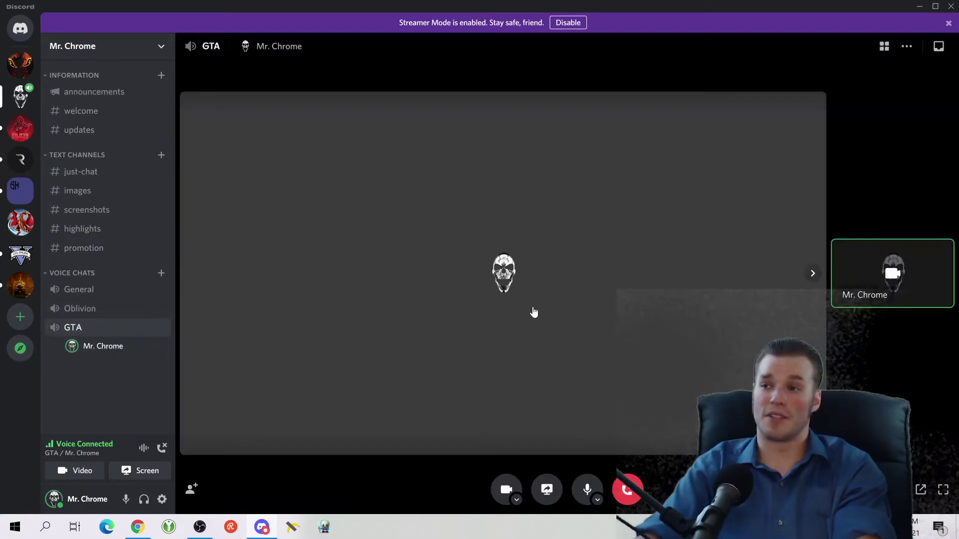
pyautogui.click(534, 313)
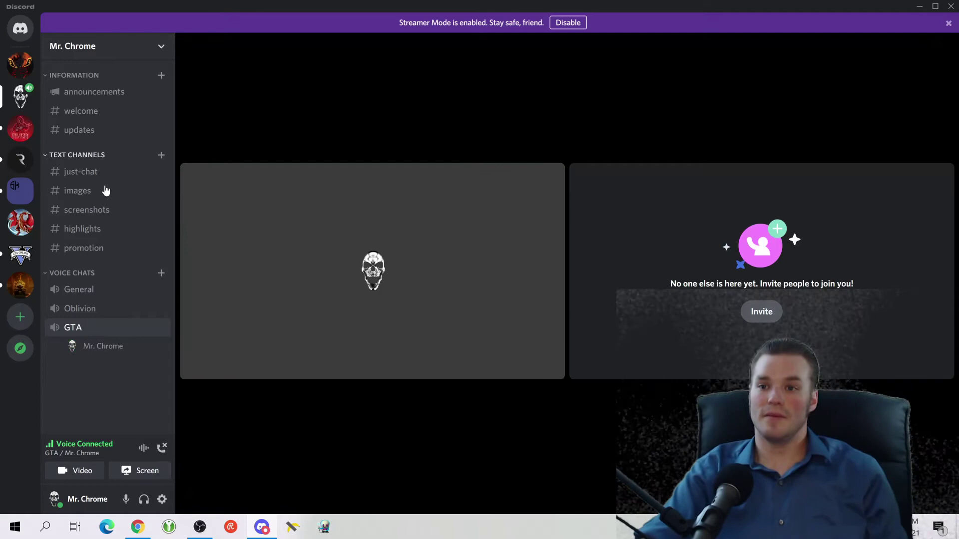
# Disconnect from the GTA voice channel and browse the announcements channel up to its first message.
pyautogui.click(163, 448)
pyautogui.scroll(3, 479, 269)
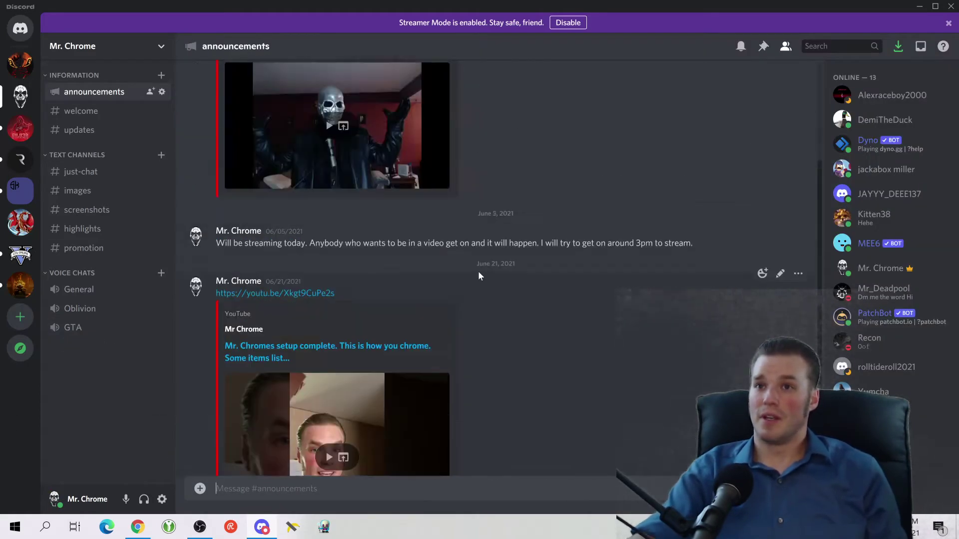
pyautogui.scroll(3, 478, 272)
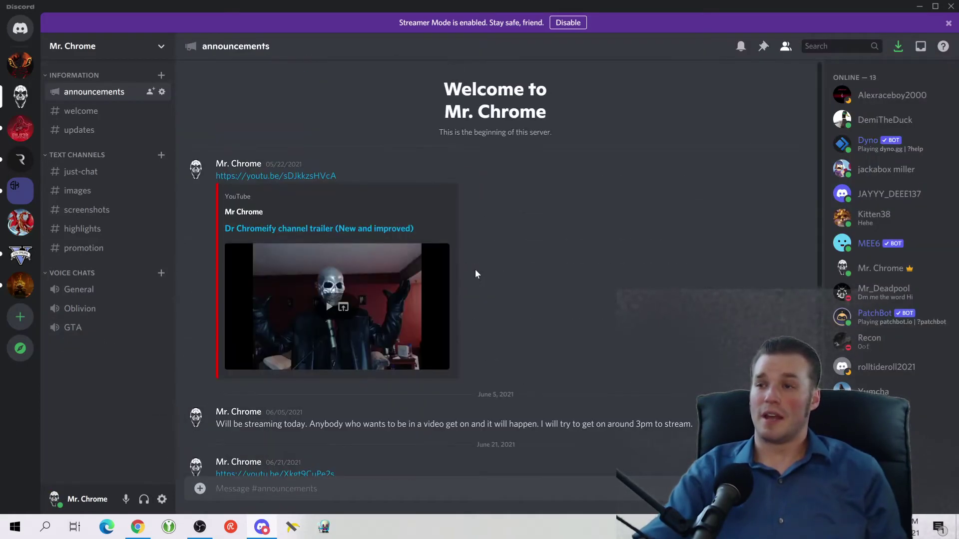
# Open the Friends page from Home and go through the Online, All, Pending and Blocked lists.
pyautogui.click(21, 31)
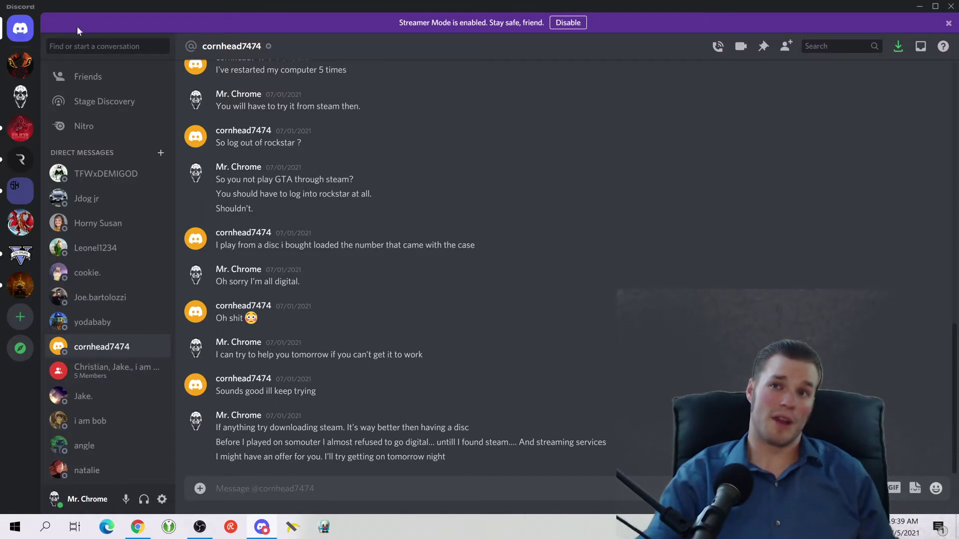
pyautogui.click(83, 79)
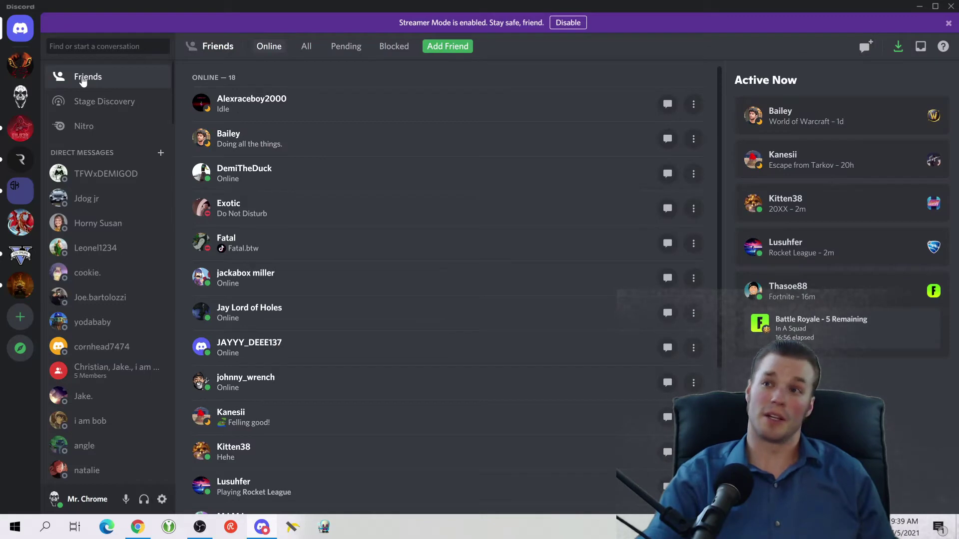
pyautogui.scroll(-5, 397, 194)
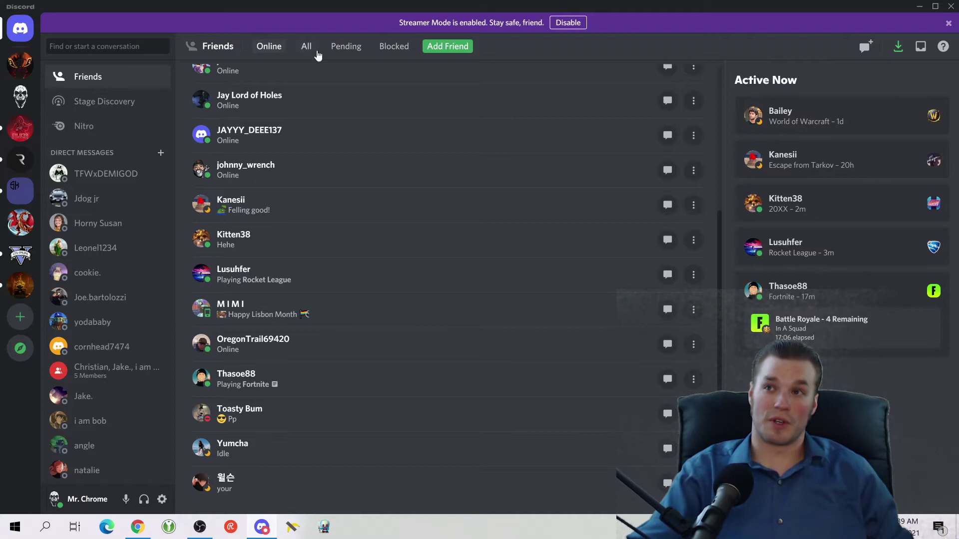
pyautogui.click(309, 47)
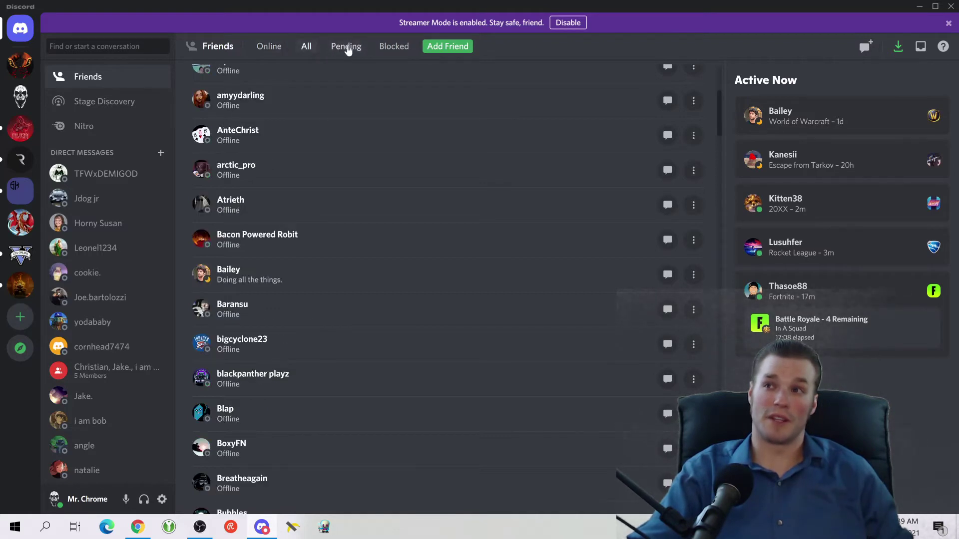
pyautogui.click(348, 50)
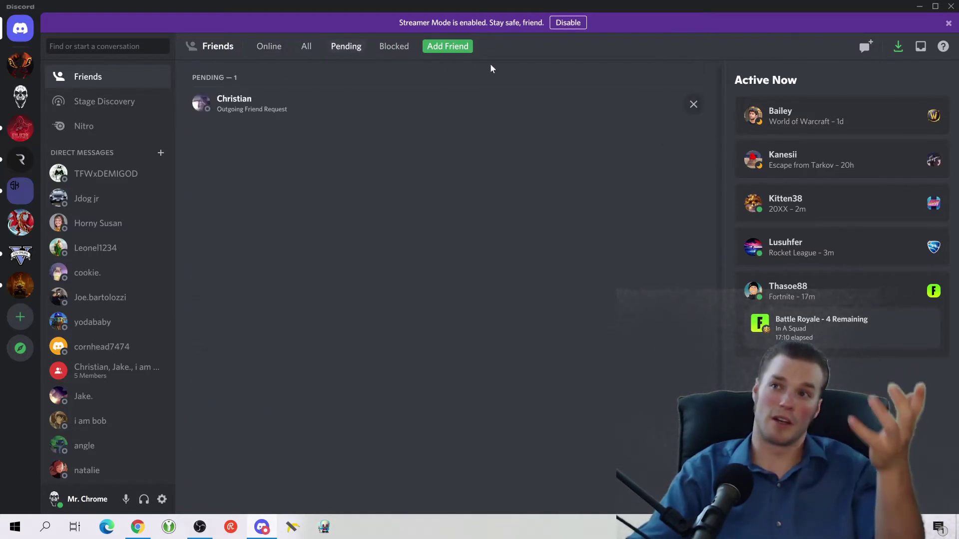
pyautogui.click(387, 50)
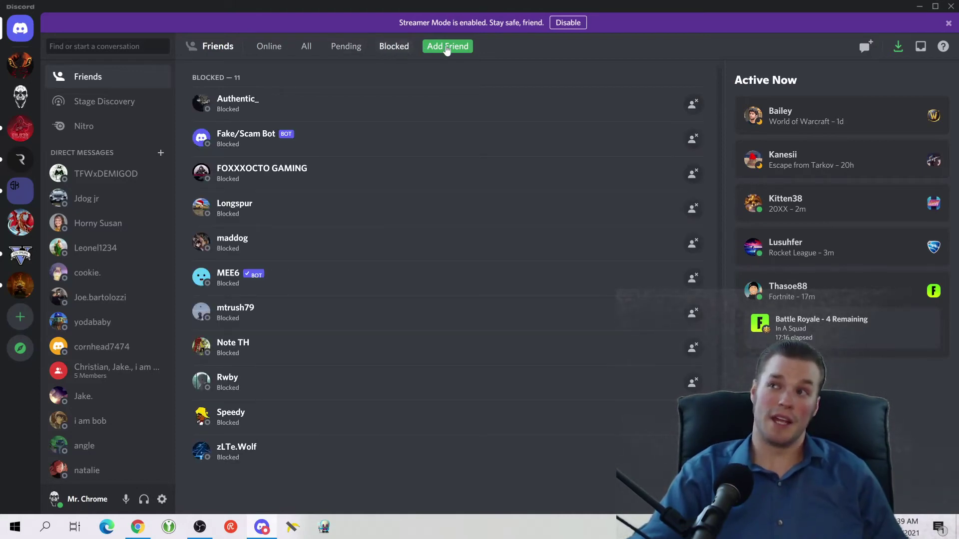
# Open the Add Friend form and enter a Discord tag made of the username and its four-digit number.
pyautogui.click(447, 47)
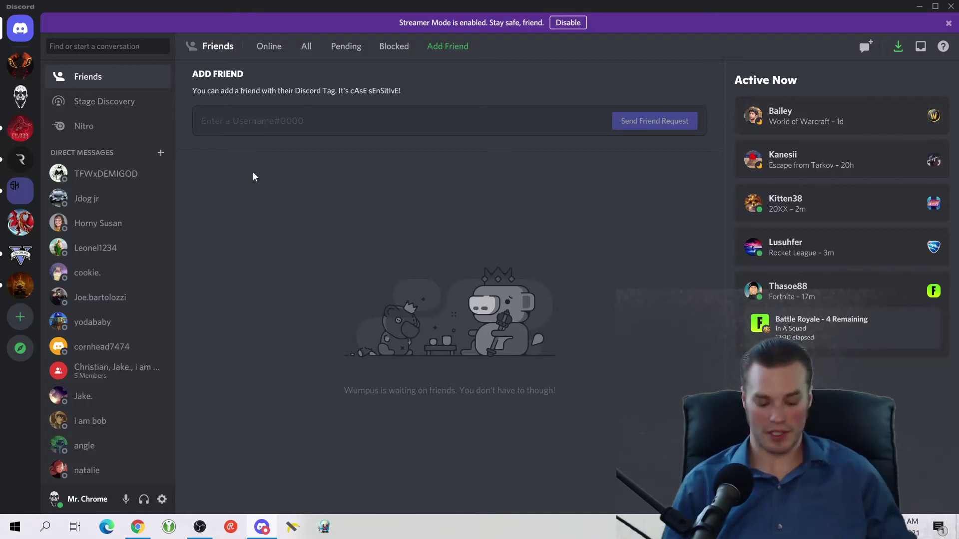
pyautogui.write('Mr. Chrome')
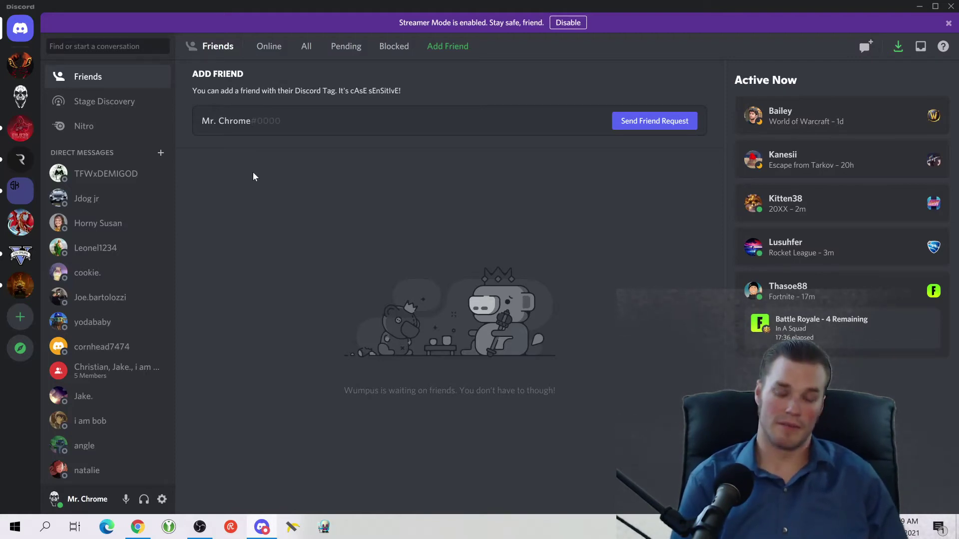
pyautogui.write('#211')
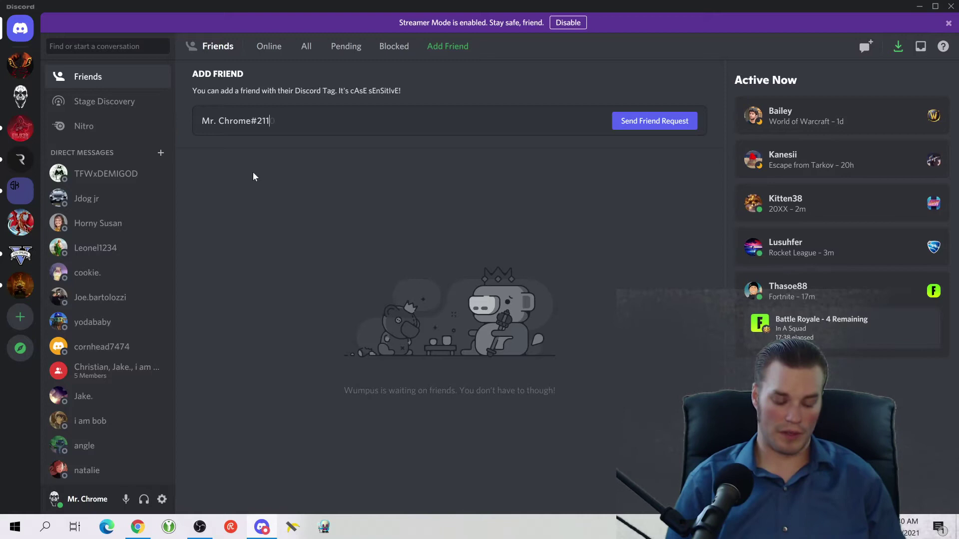
pyautogui.write('4')
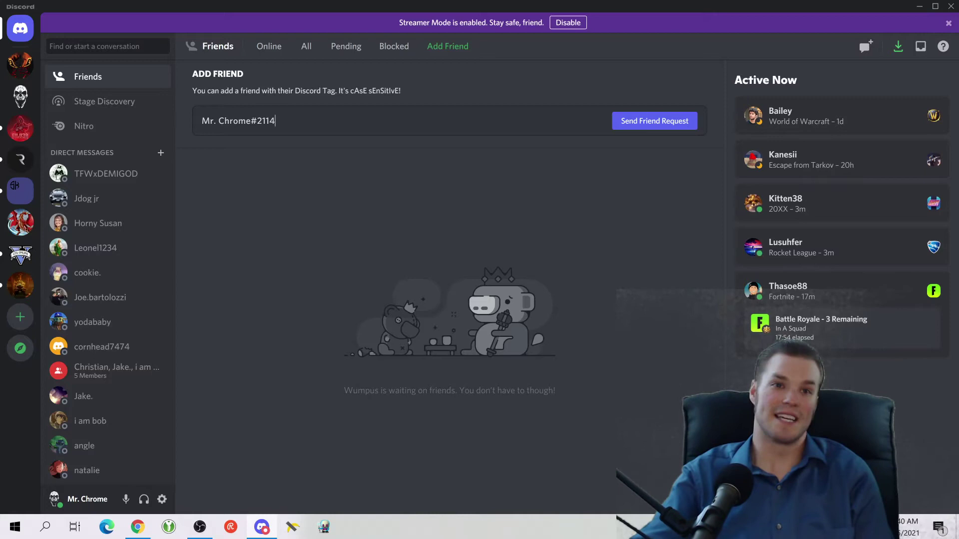
# Clear the Discord tag from the Add Friend form without sending a friend request.
pyautogui.press('BackSpace')
pyautogui.press('BackSpace')
pyautogui.press('BackSpace')
pyautogui.press('BackSpace')
pyautogui.press('BackSpace')
pyautogui.press('BackSpace')
pyautogui.press('BackSpace')
pyautogui.press('BackSpace')
pyautogui.press('BackSpace')
pyautogui.press('BackSpace')
pyautogui.press('BackSpace')
pyautogui.press('BackSpace')
pyautogui.press('BackSpace')
pyautogui.press('BackSpace')
pyautogui.press('BackSpace')
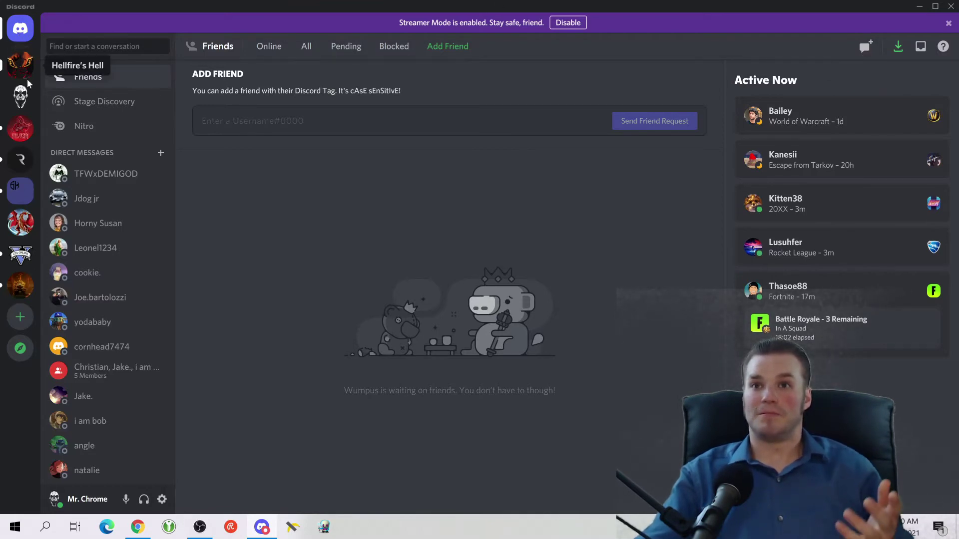
# Return to the Mr. Chrome server and hop through the GTA, Oblivion and General voice channels.
pyautogui.click(20, 96)
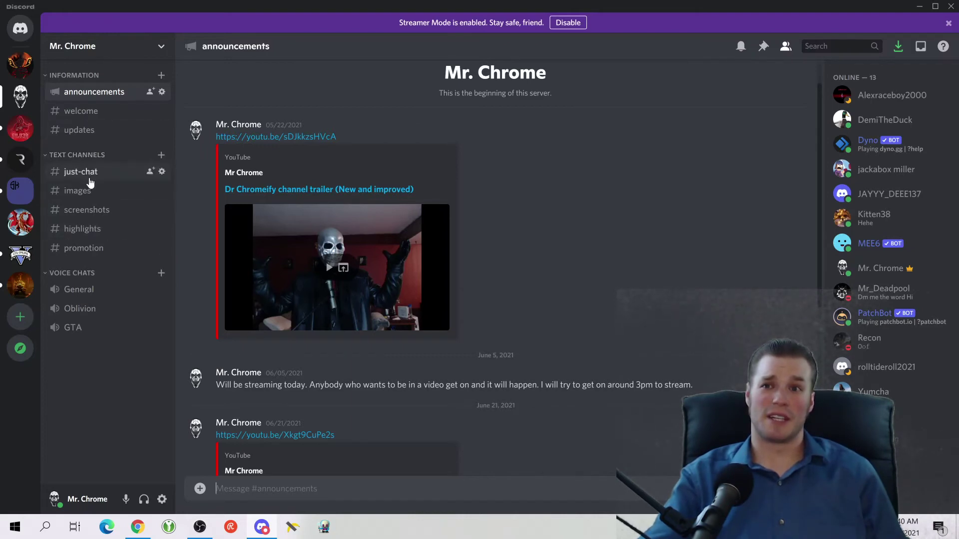
pyautogui.click(83, 329)
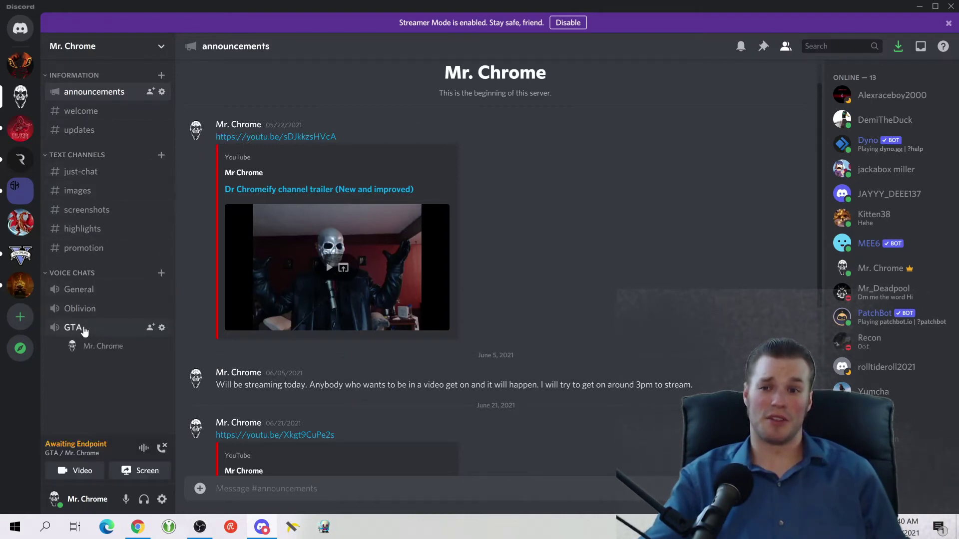
pyautogui.click(78, 308)
pyautogui.click(80, 294)
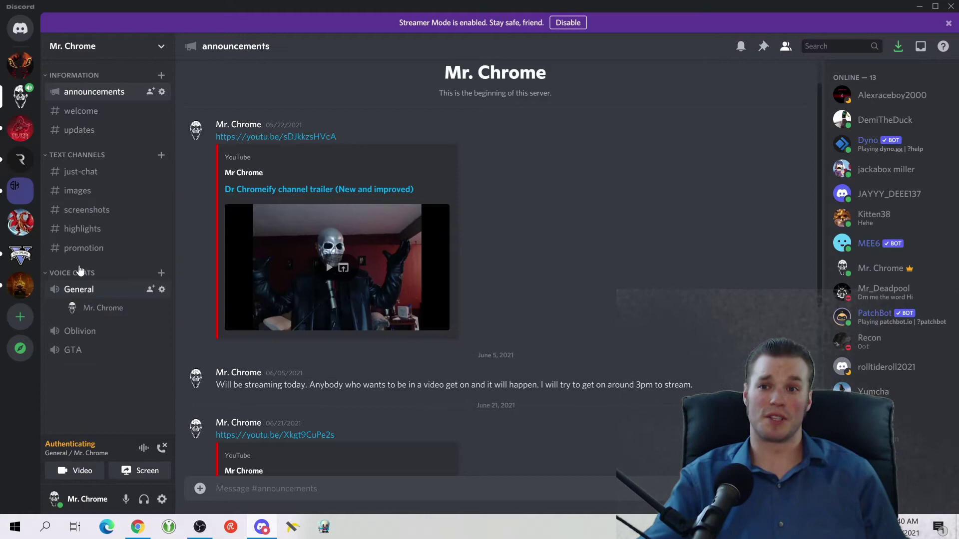
# Stay in General voice while viewing the promotion, just-chat, images and screenshots channels, collapsing and re-expanding the Text Channels category along the way.
pyautogui.click(80, 248)
pyautogui.click(80, 155)
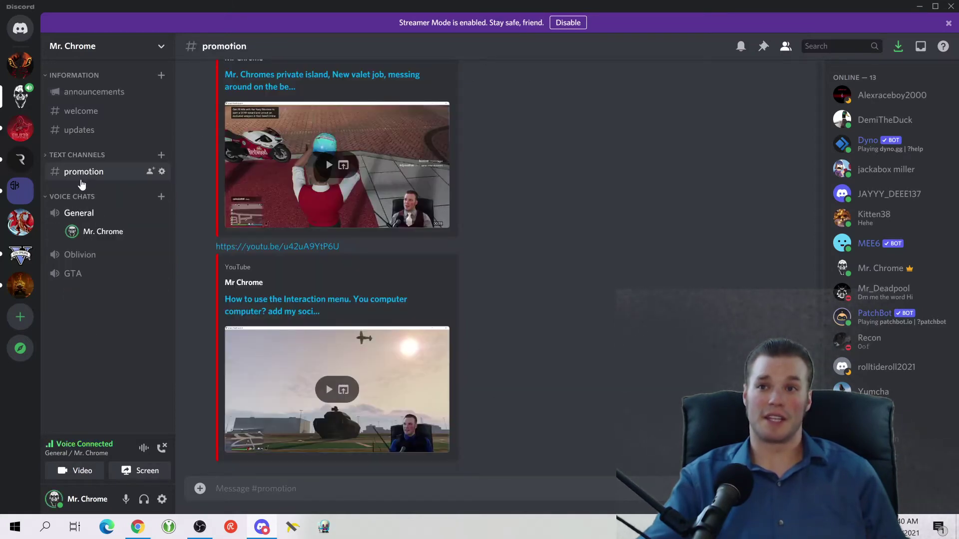
pyautogui.click(79, 155)
pyautogui.click(81, 175)
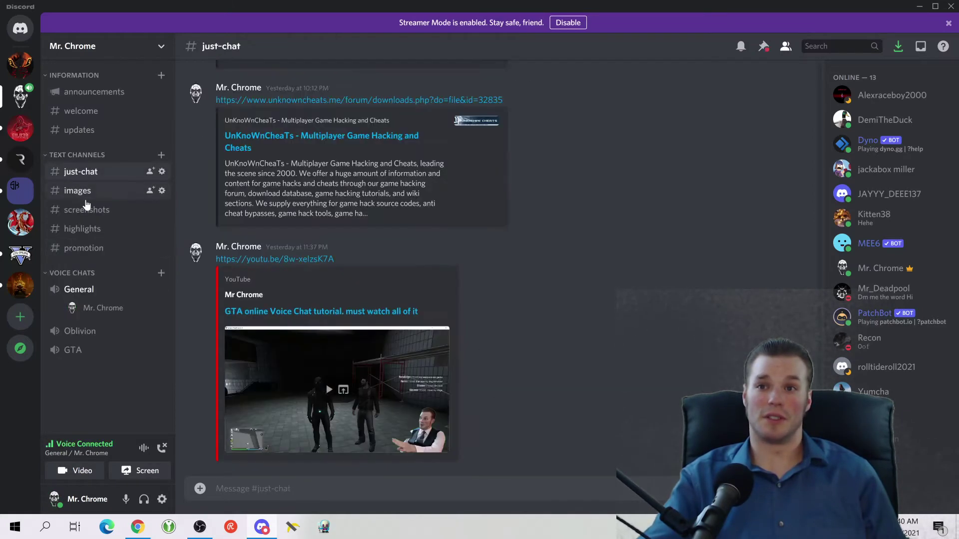
pyautogui.click(82, 192)
pyautogui.click(88, 218)
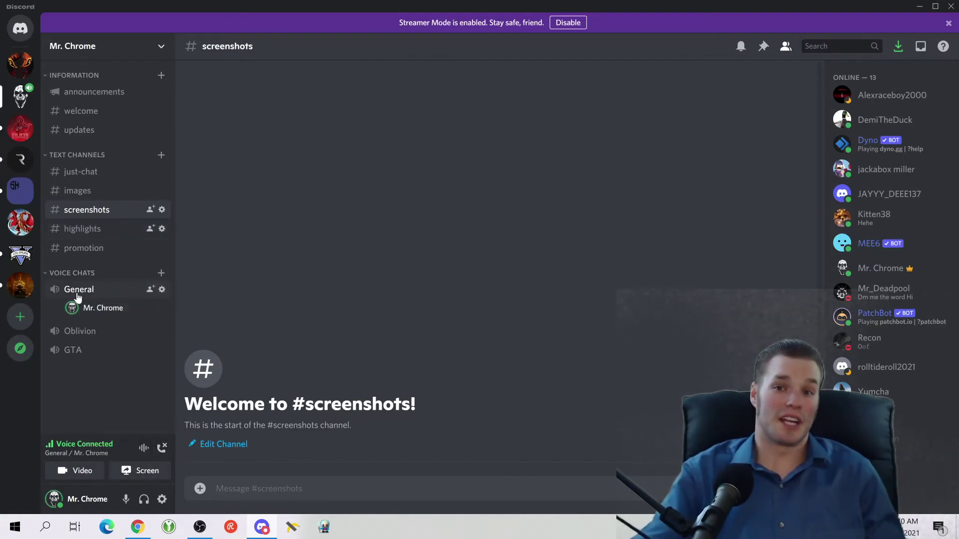
# Move from the General voice channel to Oblivion and on to the GTA voice channel.
pyautogui.click(77, 330)
pyautogui.click(78, 348)
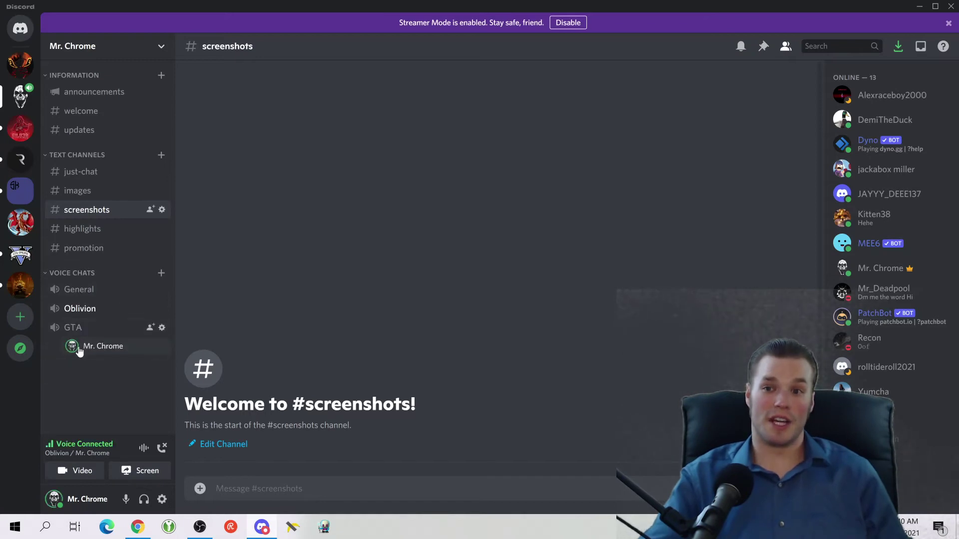
# Disconnect from the voice channel and take a brief look at the user settings before closing them.
pyautogui.click(162, 448)
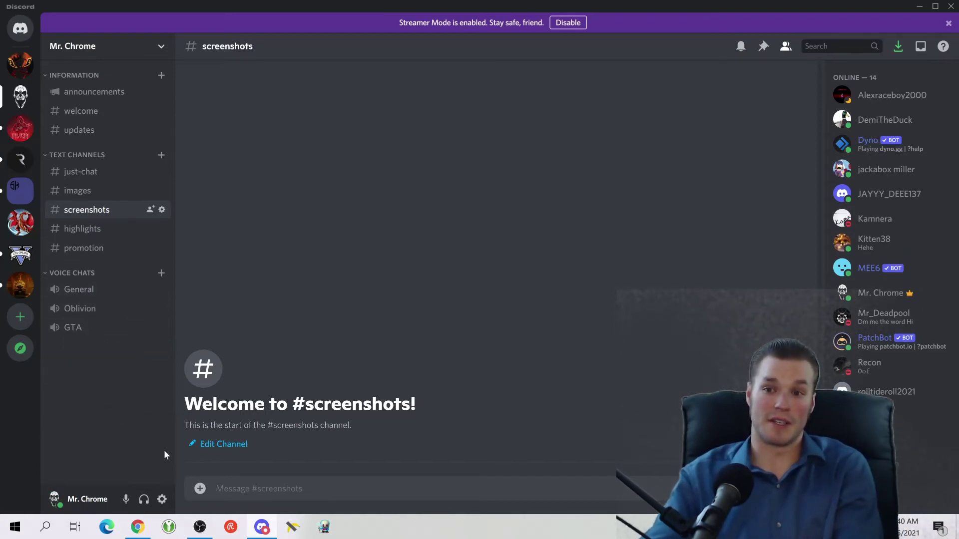
pyautogui.click(161, 500)
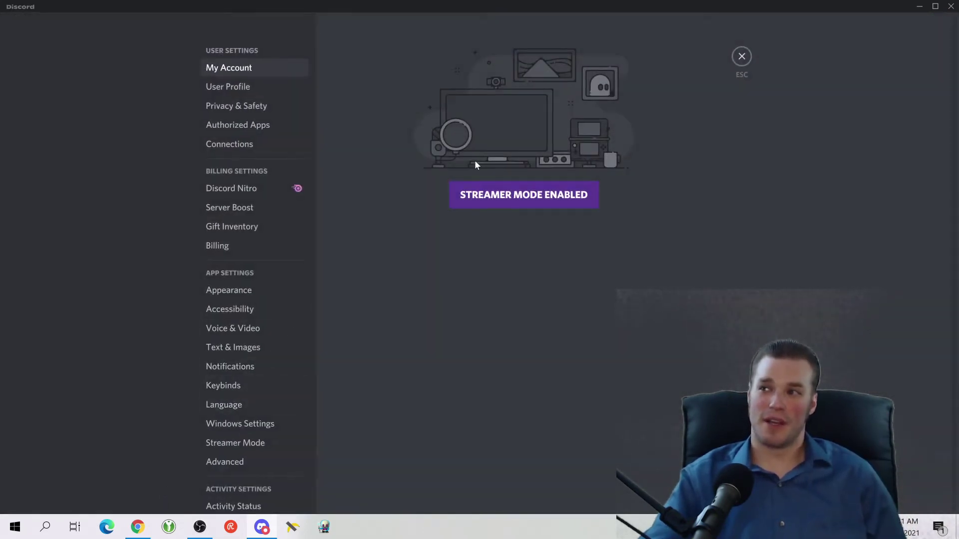
pyautogui.click(742, 56)
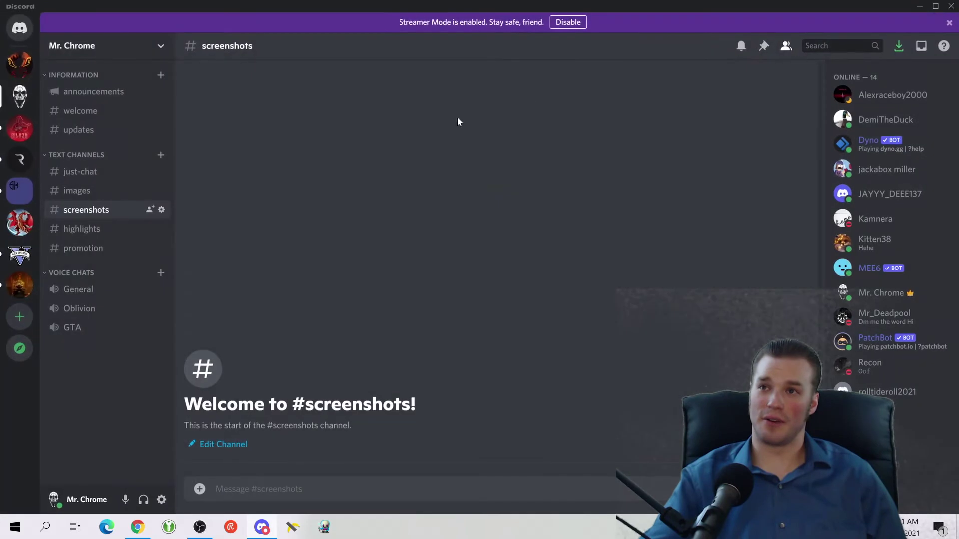
# Reopen the user settings and go to the Voice & Video page.
pyautogui.click(162, 499)
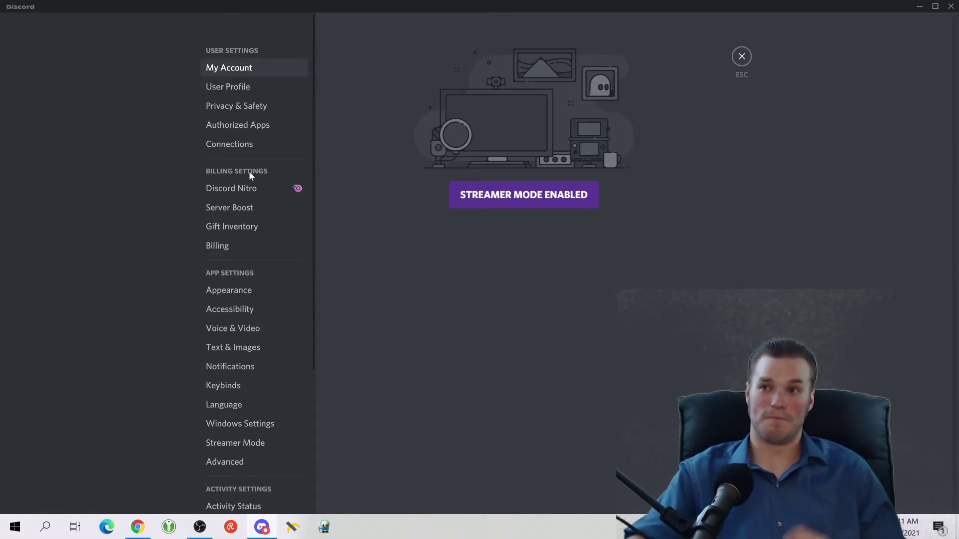
pyautogui.scroll(-3, 249, 174)
pyautogui.scroll(2, 248, 203)
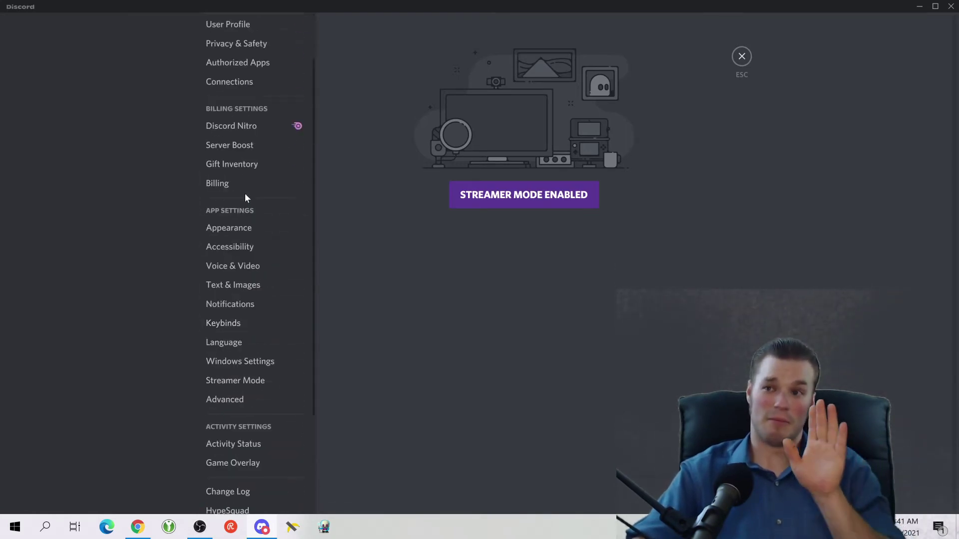
pyautogui.click(242, 268)
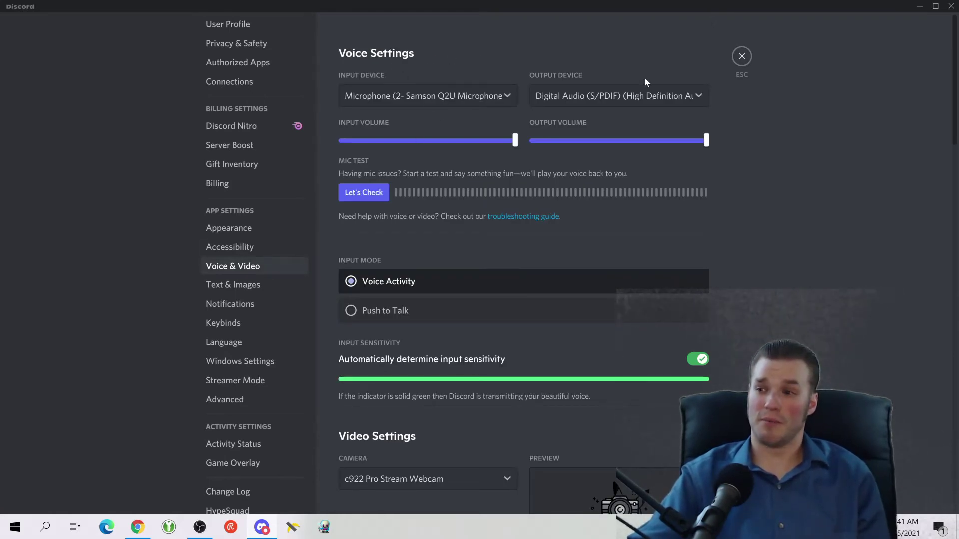
# Look through the input and output device options without changing them, and run a short mic test.
pyautogui.click(465, 97)
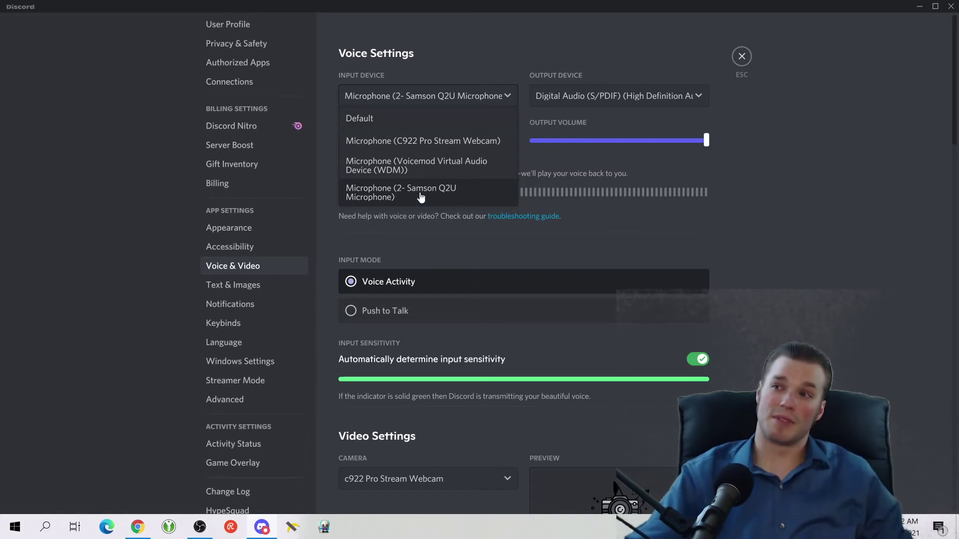
pyautogui.click(478, 102)
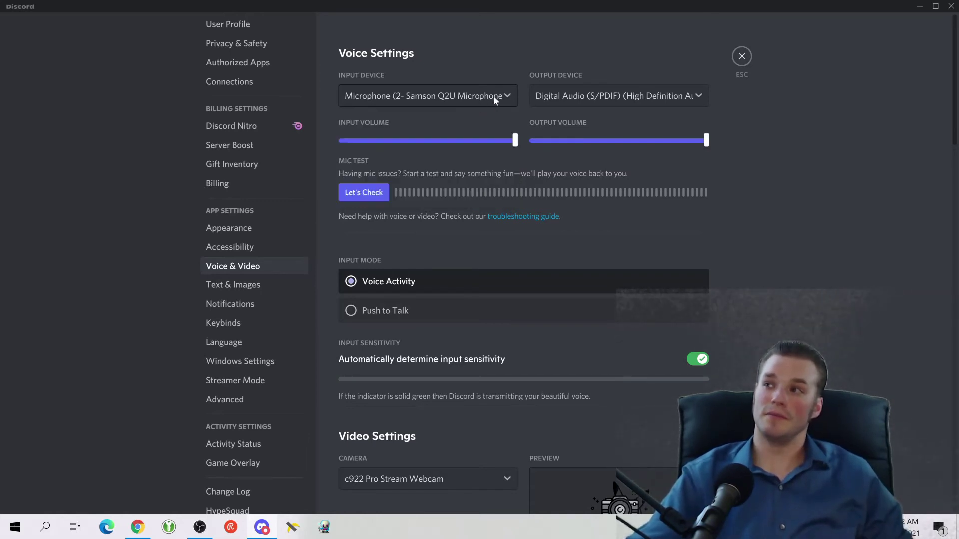
pyautogui.click(700, 100)
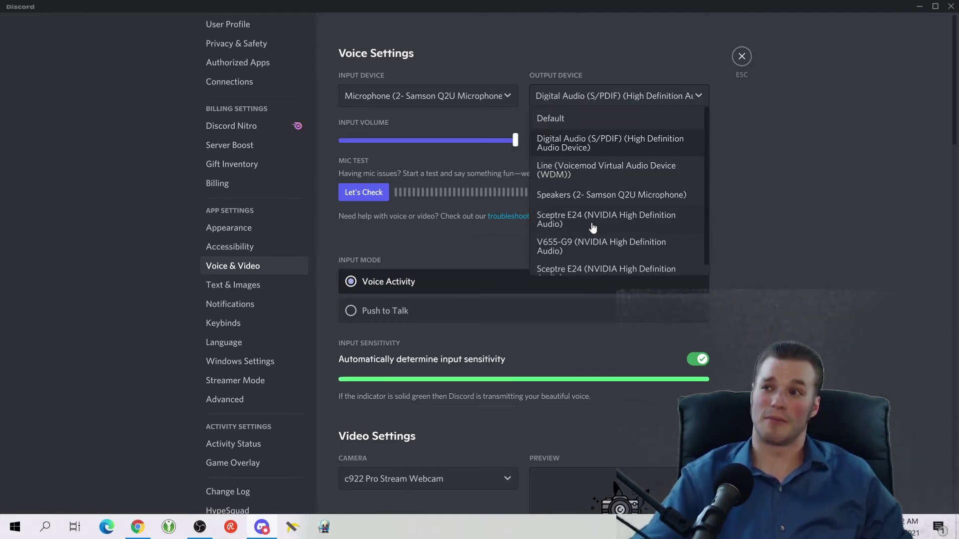
pyautogui.click(694, 100)
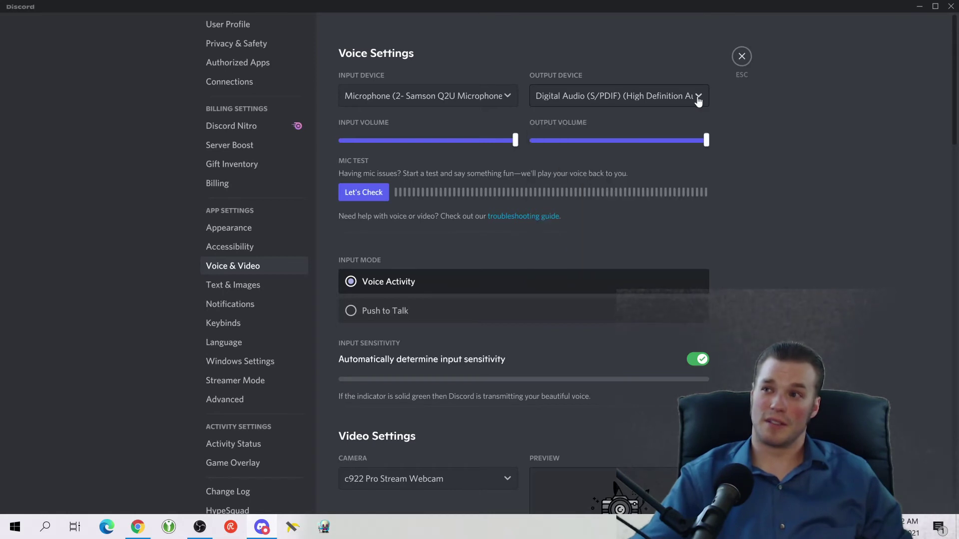
pyautogui.click(376, 194)
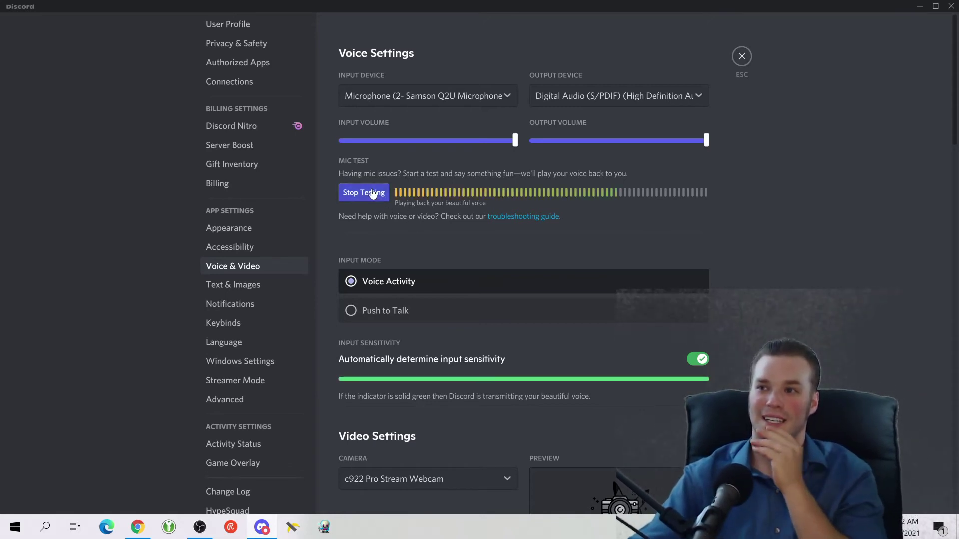
pyautogui.click(372, 194)
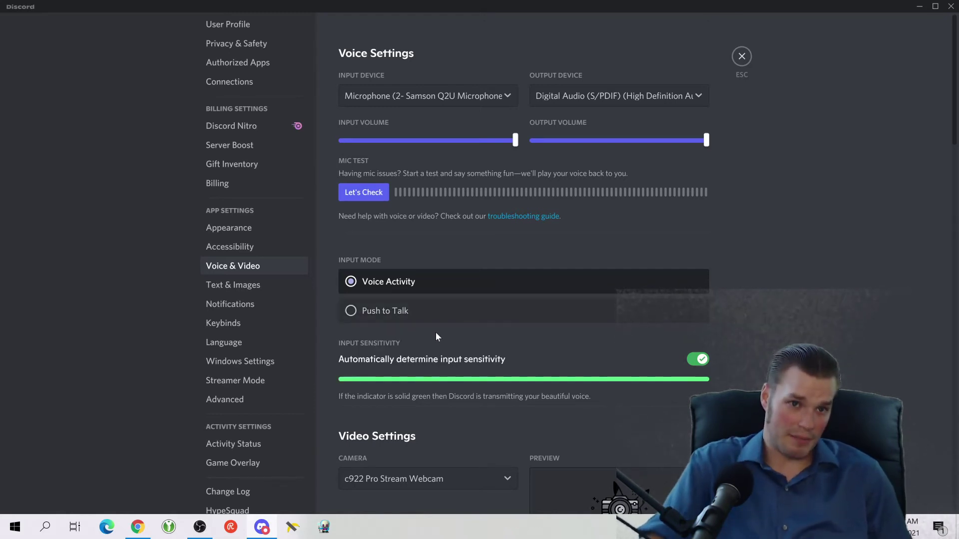
# View the Game Overlay, Appearance and Voice & Video settings pages in turn.
pyautogui.scroll(-2, 196, 442)
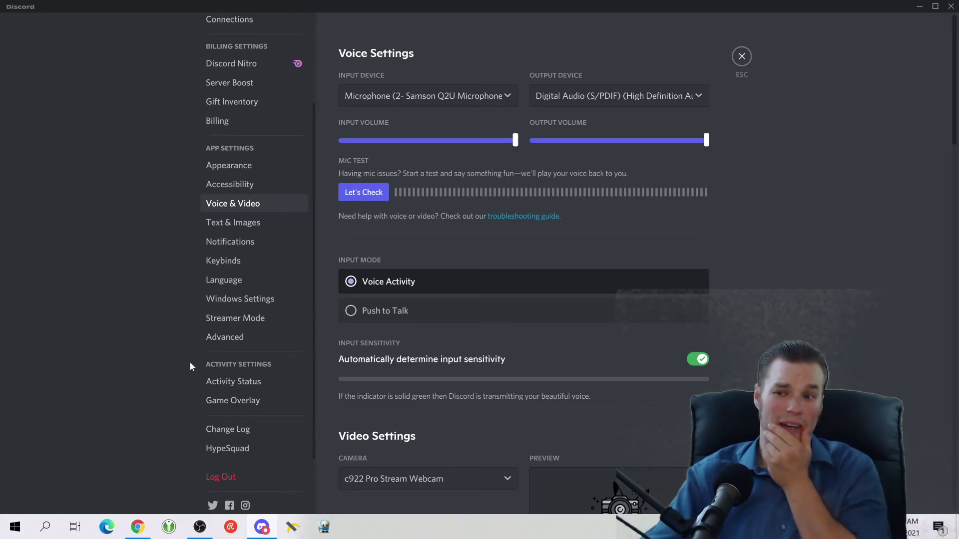
pyautogui.click(231, 405)
pyautogui.scroll(3, 249, 397)
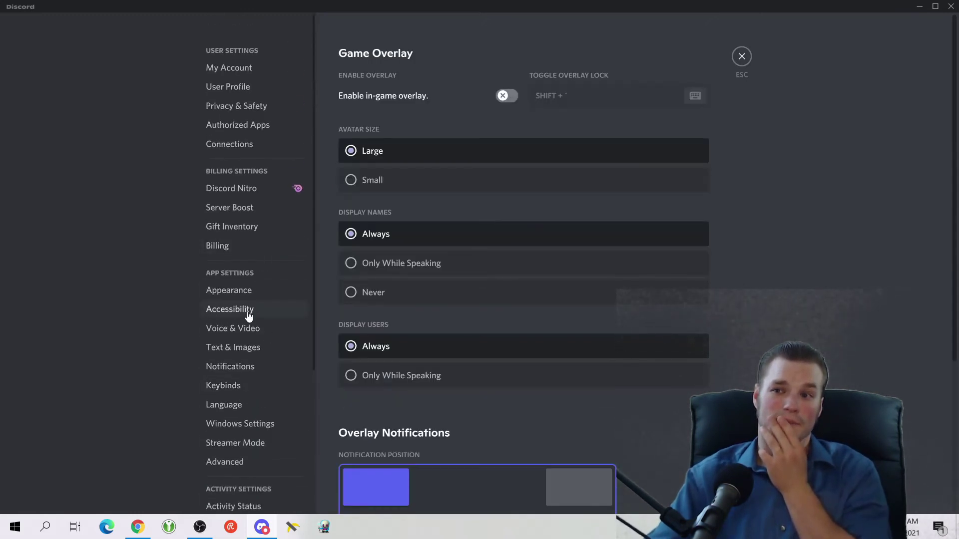
pyautogui.click(253, 294)
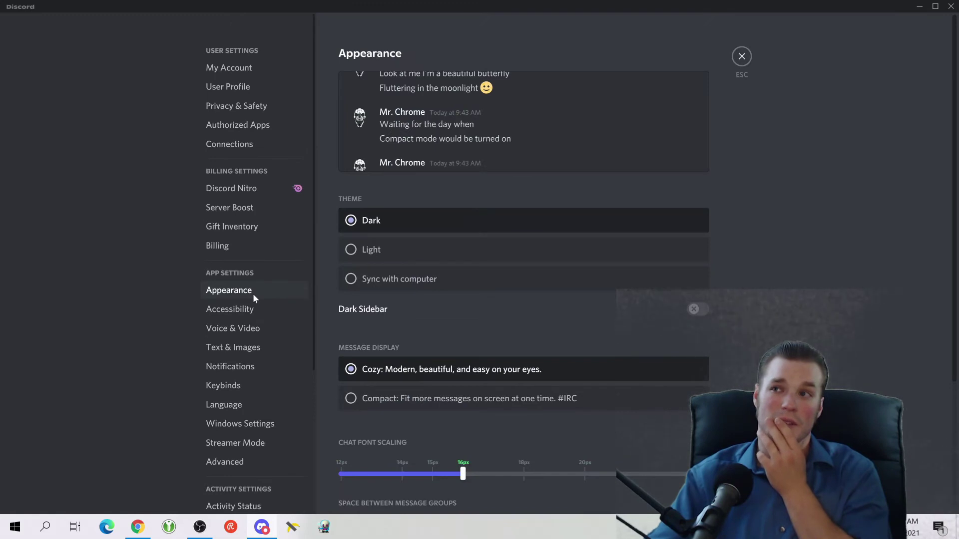
pyautogui.click(277, 337)
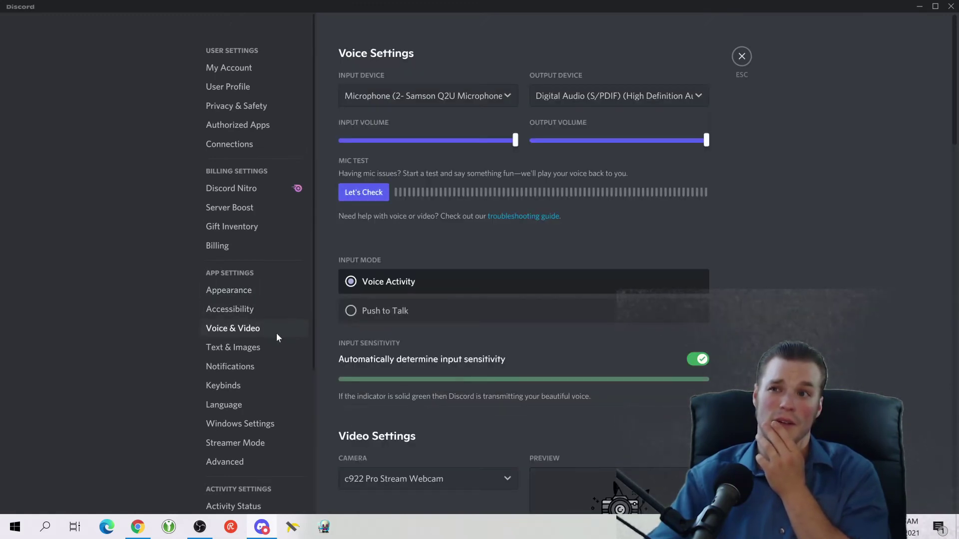
pyautogui.scroll(-4, 277, 334)
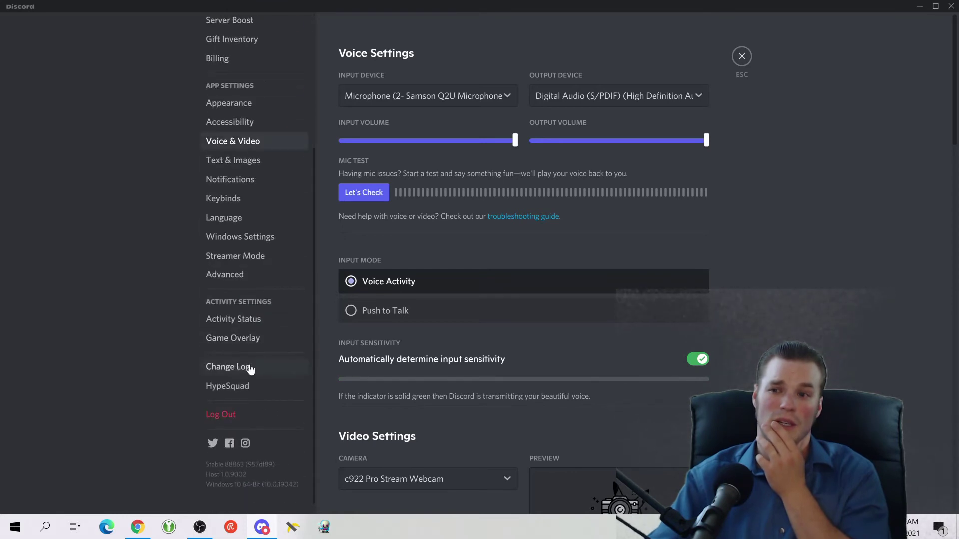
# Review the Game Overlay settings and switch the in-game overlay on and back off.
pyautogui.click(234, 338)
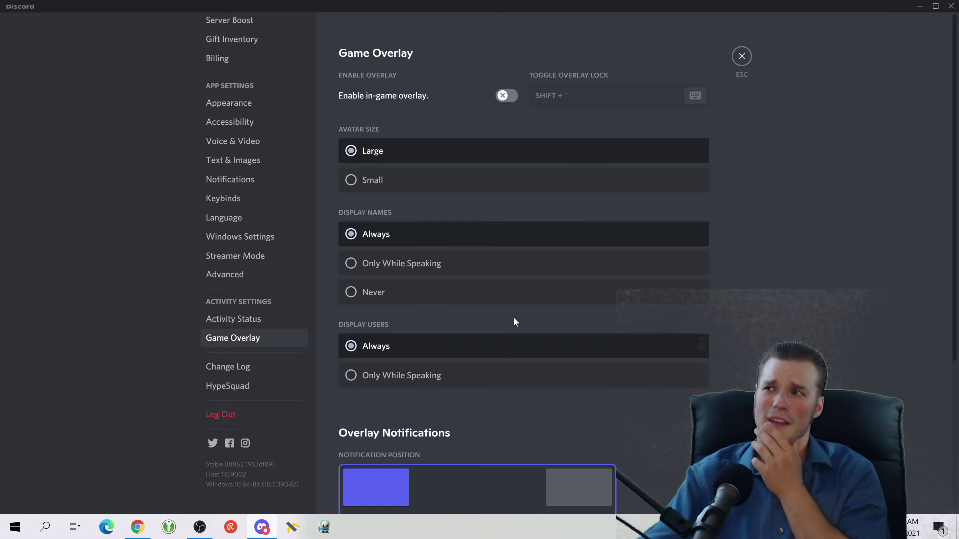
pyautogui.scroll(-4, 514, 322)
pyautogui.scroll(4, 514, 322)
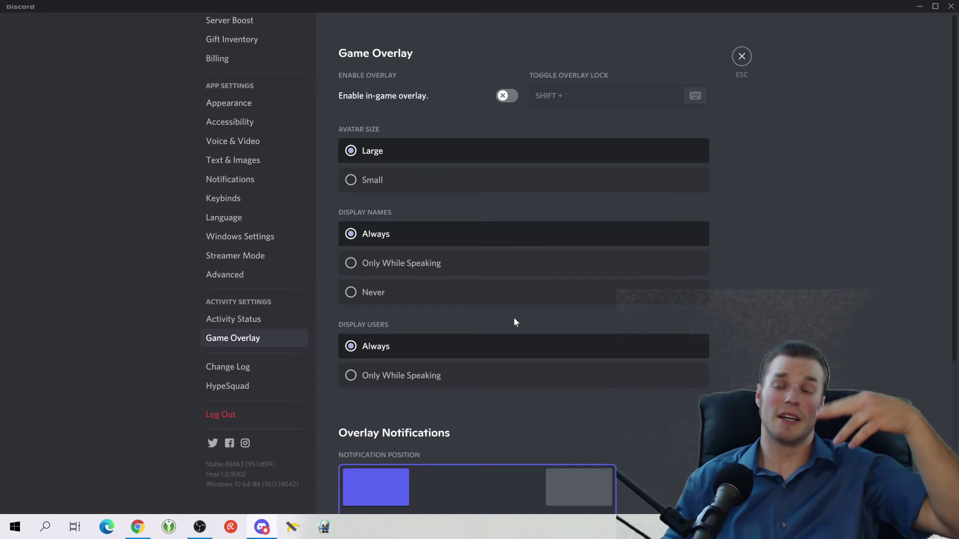
pyautogui.click(509, 97)
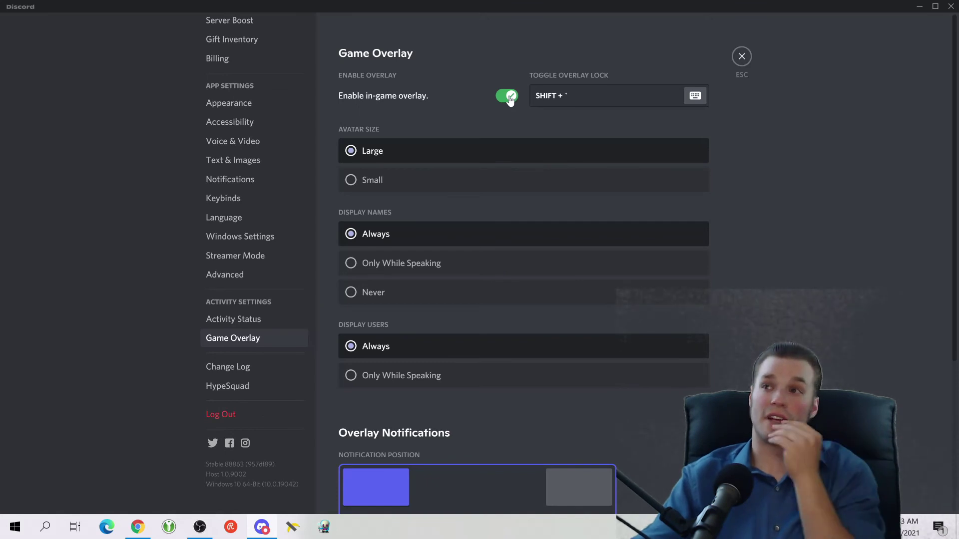
pyautogui.click(507, 96)
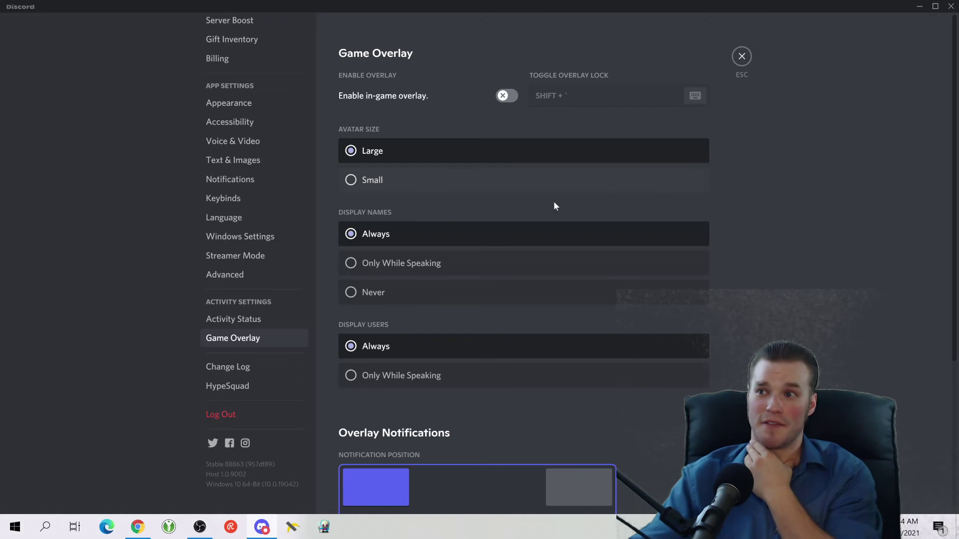
# Look over the remaining Game Overlay options and close the user settings.
pyautogui.scroll(-4, 440, 288)
pyautogui.scroll(4, 443, 288)
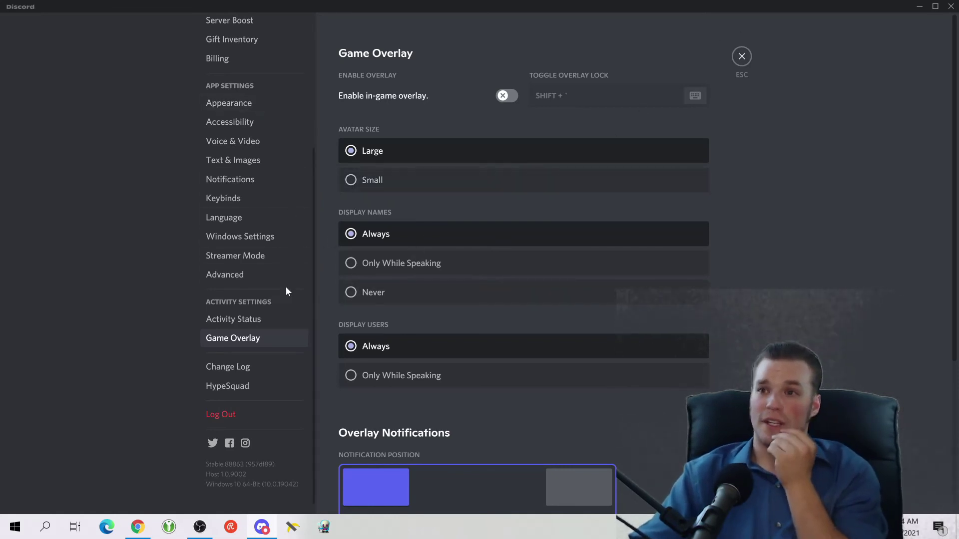
pyautogui.scroll(4, 287, 290)
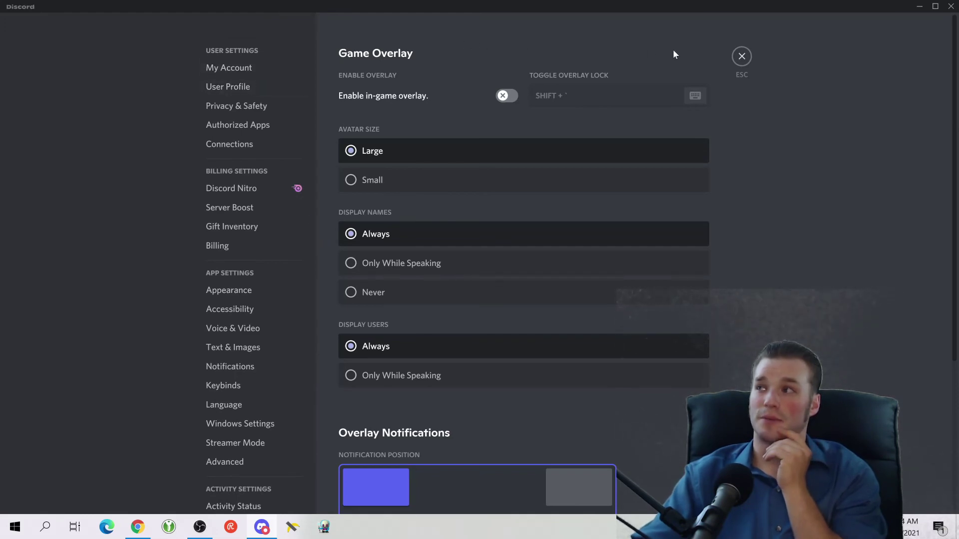
pyautogui.click(741, 56)
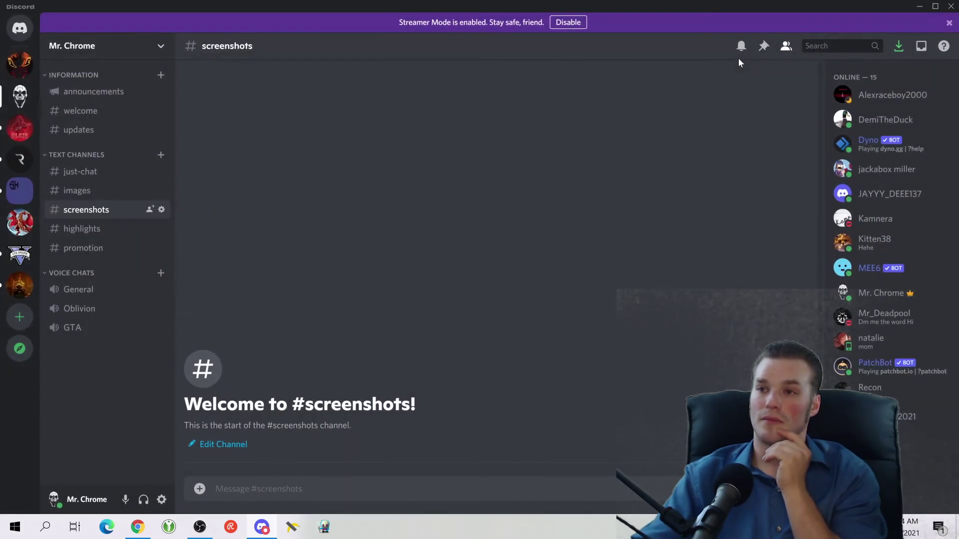
# Visit the Friends page, return to the Mr. Chrome server, and briefly open and close its server options.
pyautogui.click(20, 27)
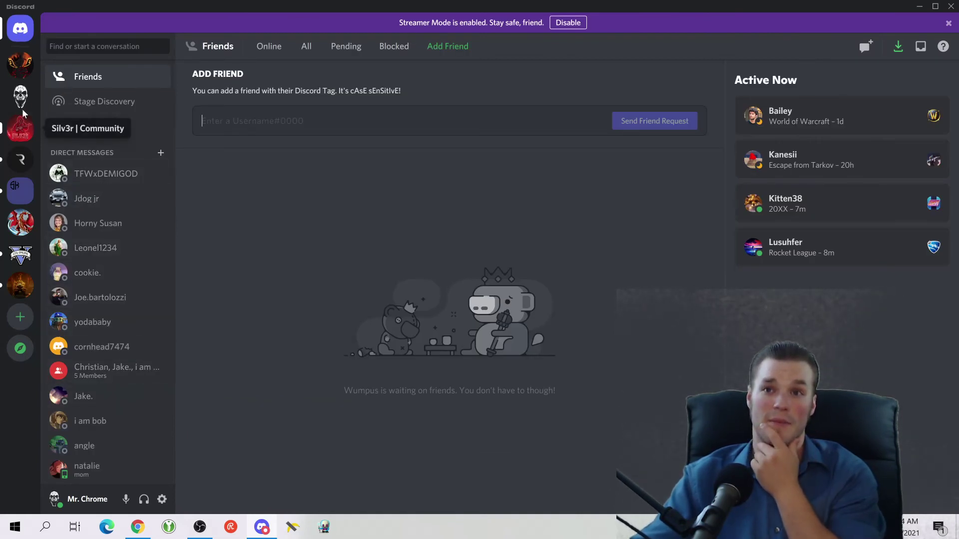
pyautogui.click(20, 96)
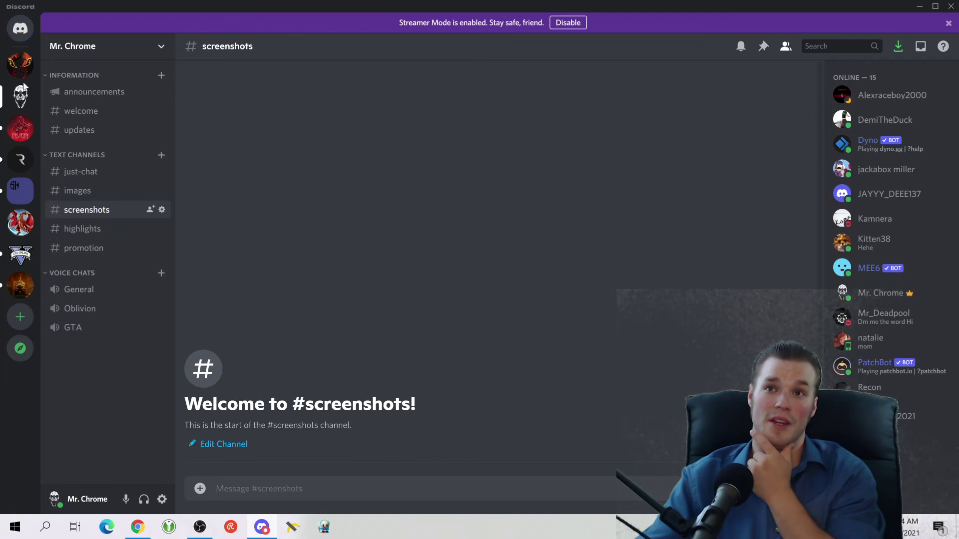
pyautogui.click(154, 49)
pyautogui.click(162, 48)
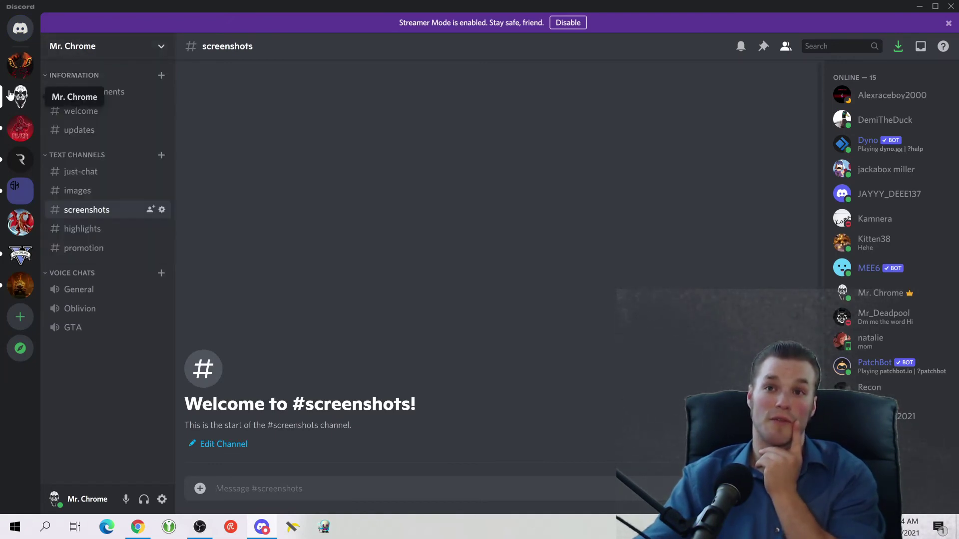
# Open the dialog for inviting people to the Mr. Chrome server and close it without sending an invite.
pyautogui.click(158, 46)
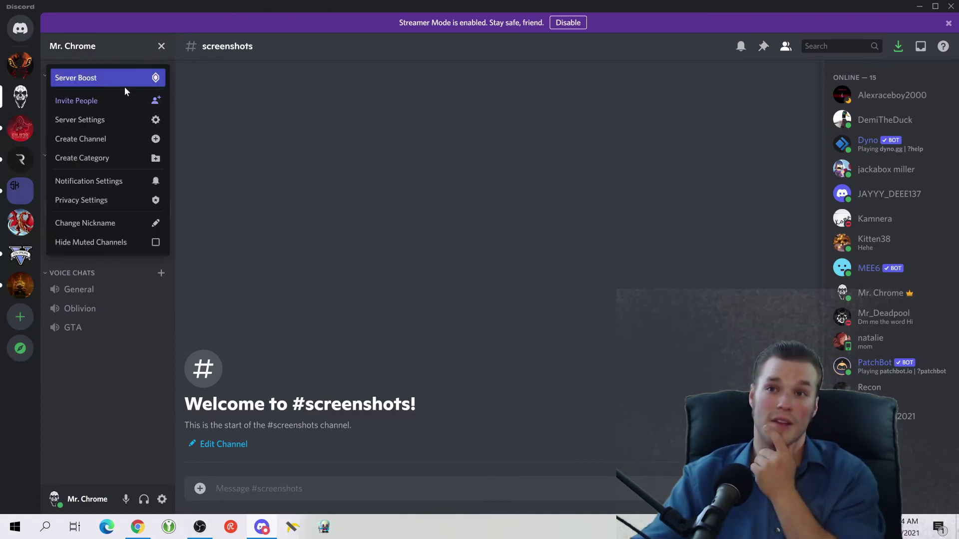
pyautogui.click(117, 102)
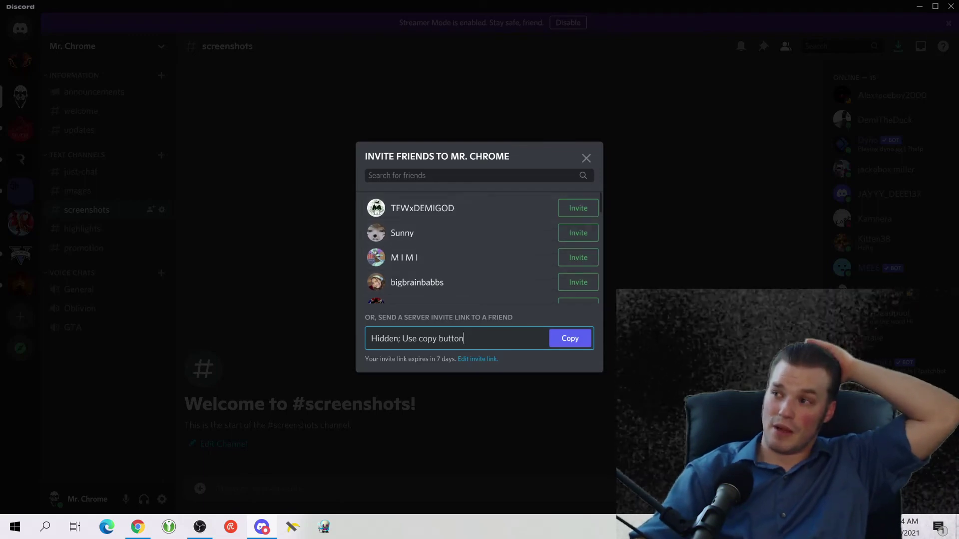
pyautogui.click(585, 159)
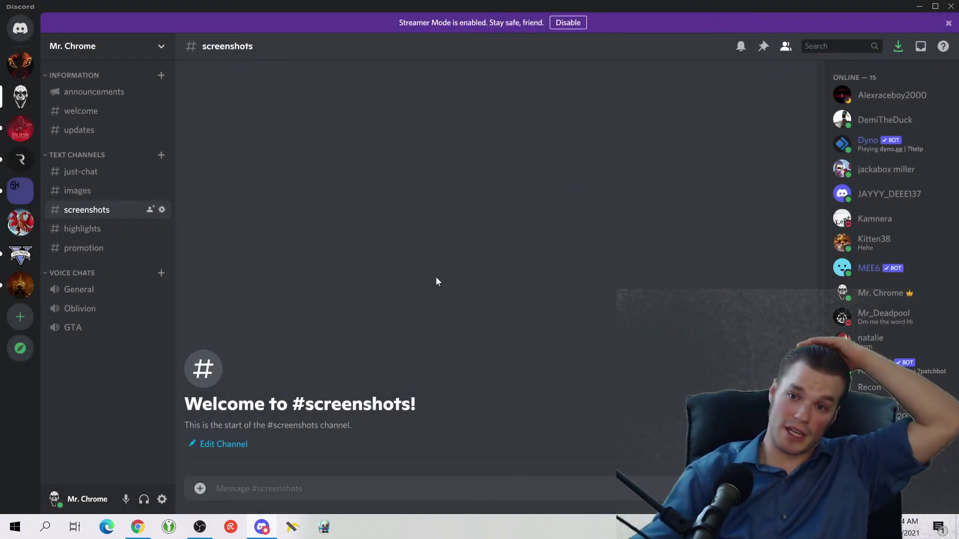